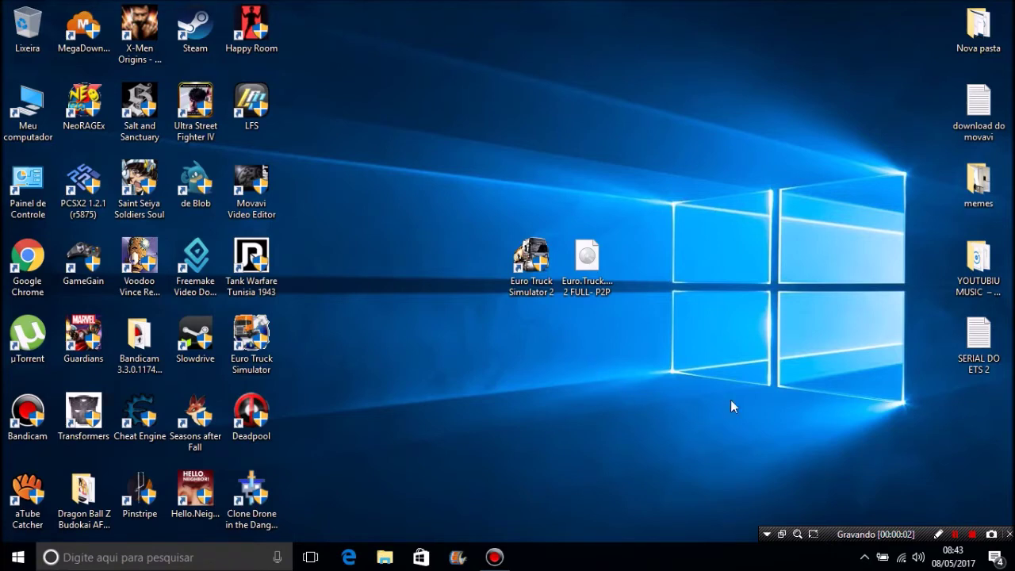
{"action": "left_click", "coordinate": [667, 452]}
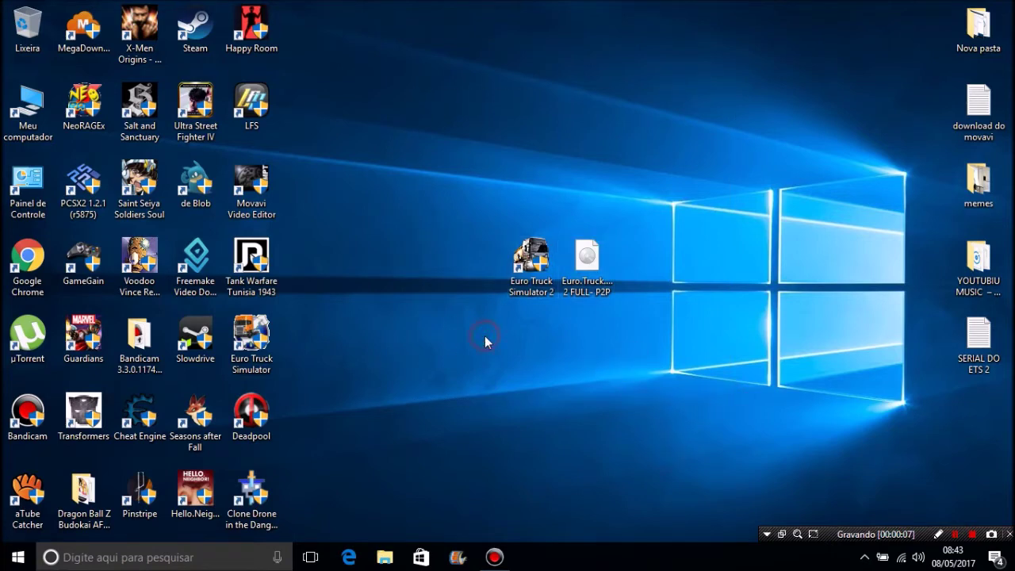
{"action": "left_click", "coordinate": [521, 289]}
{"action": "left_click", "coordinate": [640, 358]}
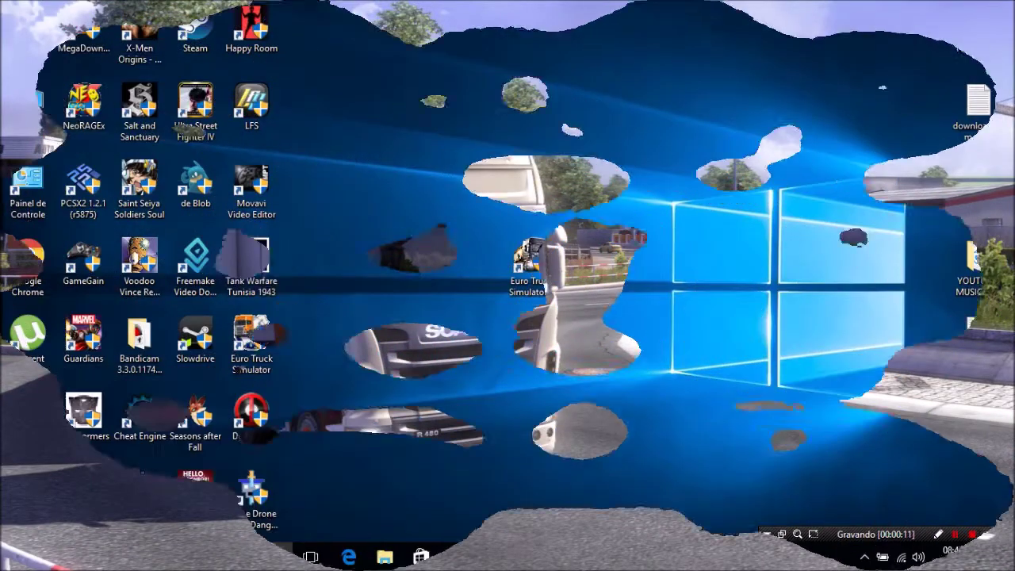
{"action": "left_click_drag", "start_coordinate": [555, 238], "coordinate": [647, 354]}
{"action": "left_click_drag", "start_coordinate": [521, 211], "coordinate": [482, 192]}
{"action": "left_click", "coordinate": [482, 192]}
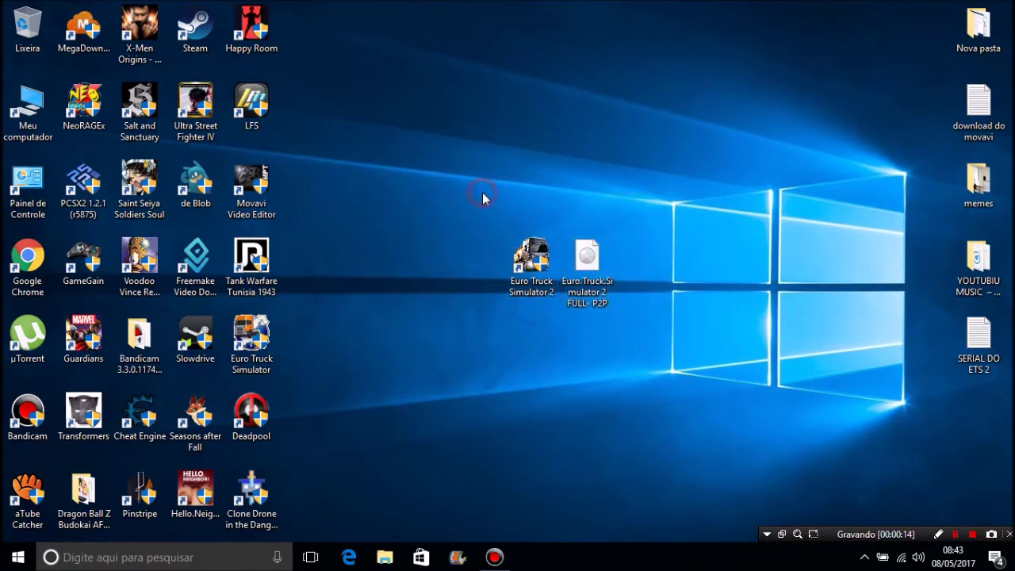
{"action": "mouse_move", "coordinate": [635, 354]}
{"action": "left_mouse_down"}
{"action": "mouse_move", "coordinate": [449, 159]}
{"action": "mouse_move", "coordinate": [644, 365]}
{"action": "left_mouse_up"}
{"action": "left_click", "coordinate": [644, 364]}
{"action": "left_click", "coordinate": [599, 279]}
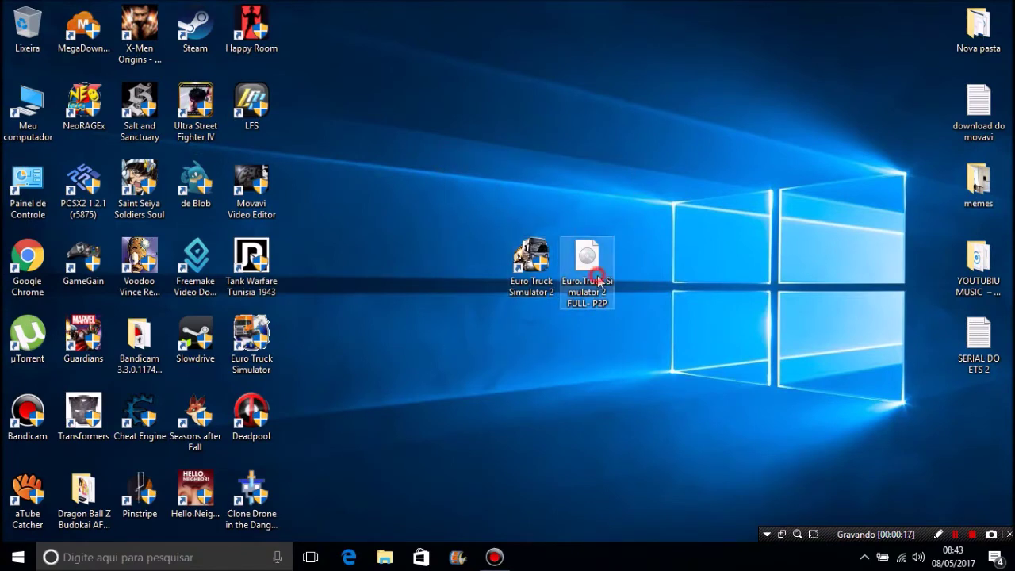
{"action": "left_click", "coordinate": [638, 363]}
{"action": "left_click", "coordinate": [530, 262]}
{"action": "left_click", "coordinate": [468, 271]}
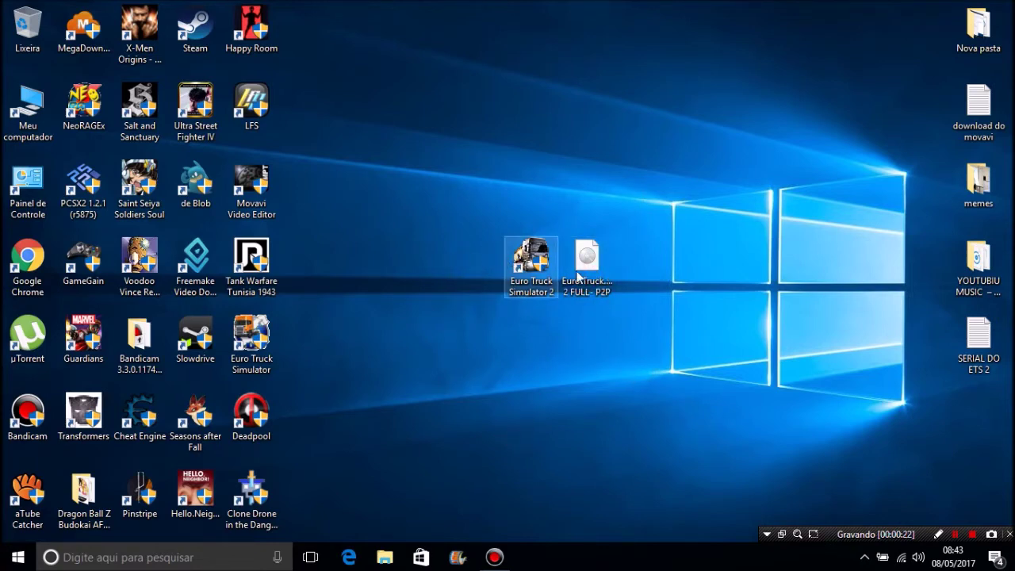
{"action": "mouse_move", "coordinate": [580, 278]}
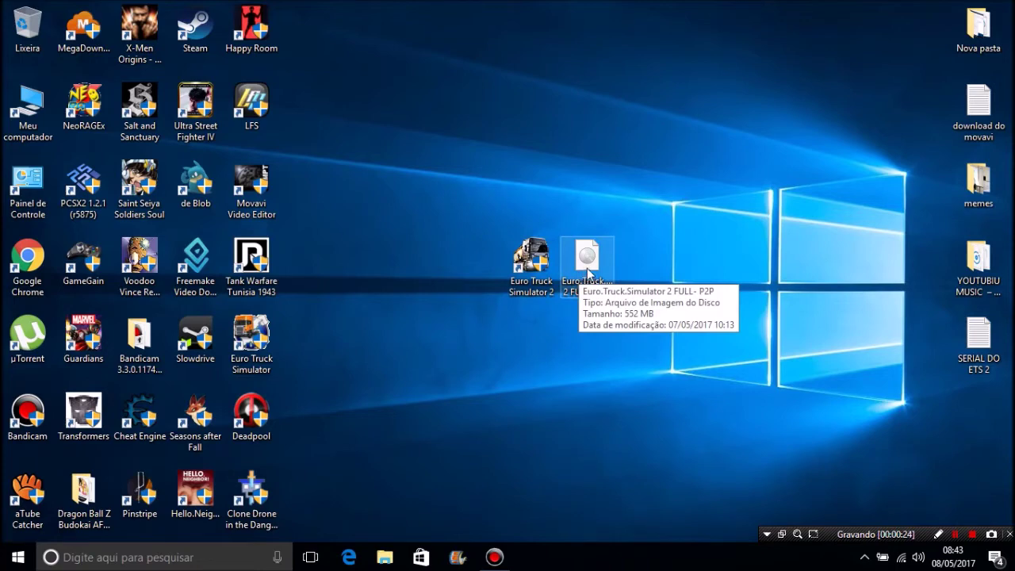
{"action": "left_click_drag", "start_coordinate": [730, 402], "coordinate": [443, 160]}
{"action": "left_click", "coordinate": [443, 158]}
{"action": "left_click", "coordinate": [579, 282]}
{"action": "mouse_move", "coordinate": [579, 282]}
{"action": "left_mouse_down"}
{"action": "mouse_move", "coordinate": [641, 286]}
{"action": "mouse_move", "coordinate": [591, 282]}
{"action": "left_mouse_up"}
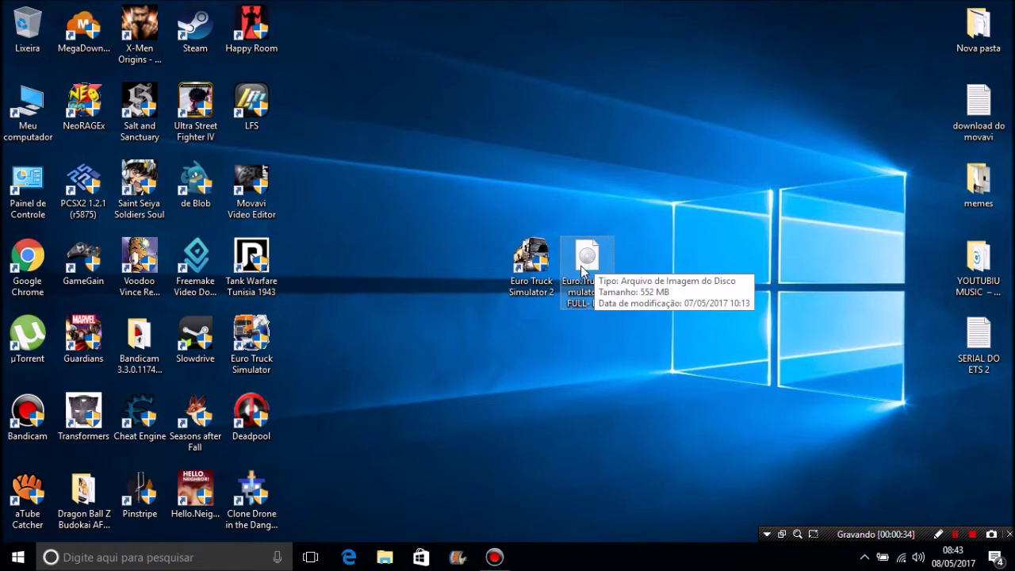
- Mount the disc image "Euro.Truck.Simulator 2 FULL- P2P" from the desktop to view its contents
{"action": "right_click", "coordinate": [586, 266]}
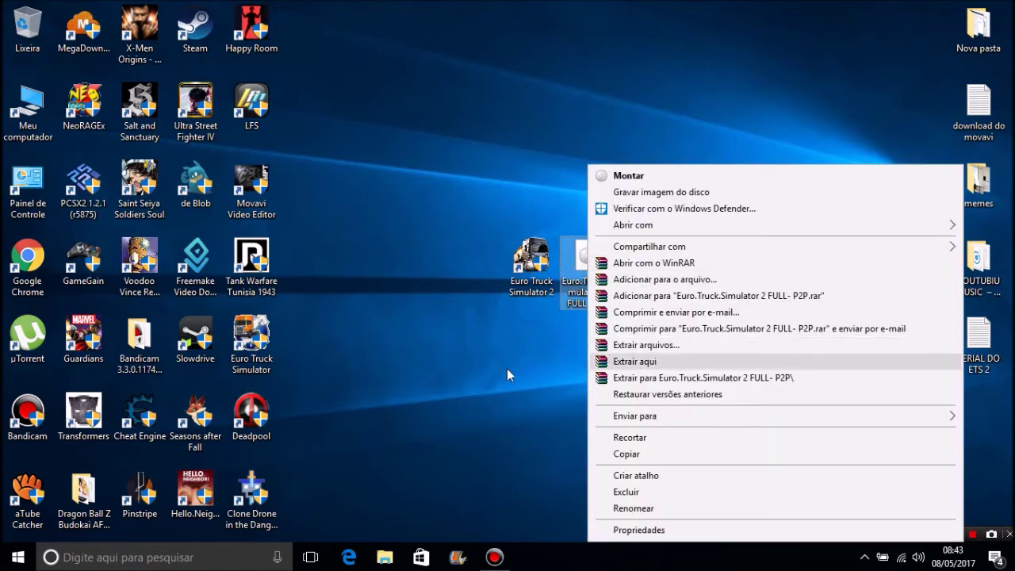
{"action": "left_click", "coordinate": [542, 361]}
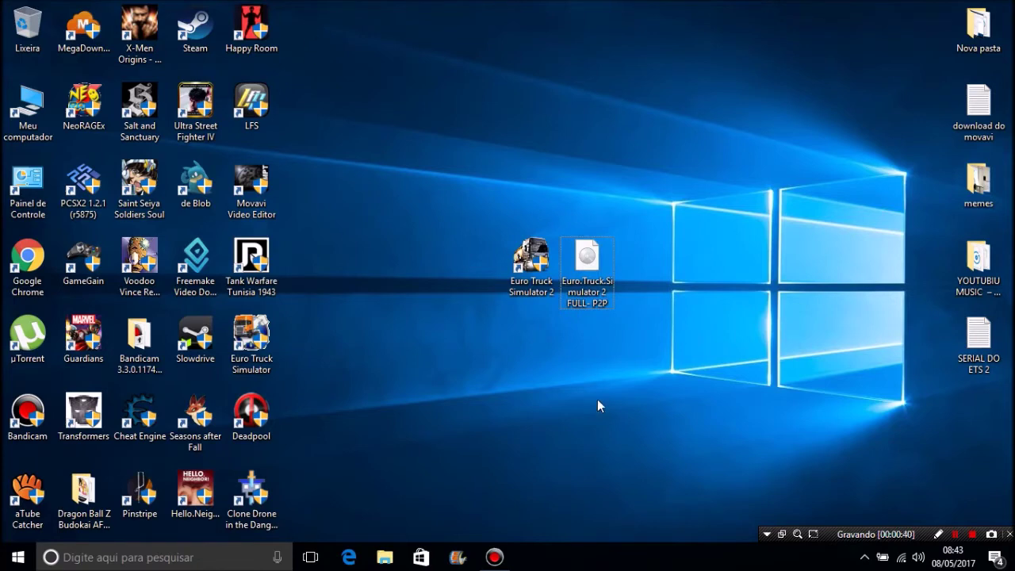
{"action": "left_click", "coordinate": [600, 282]}
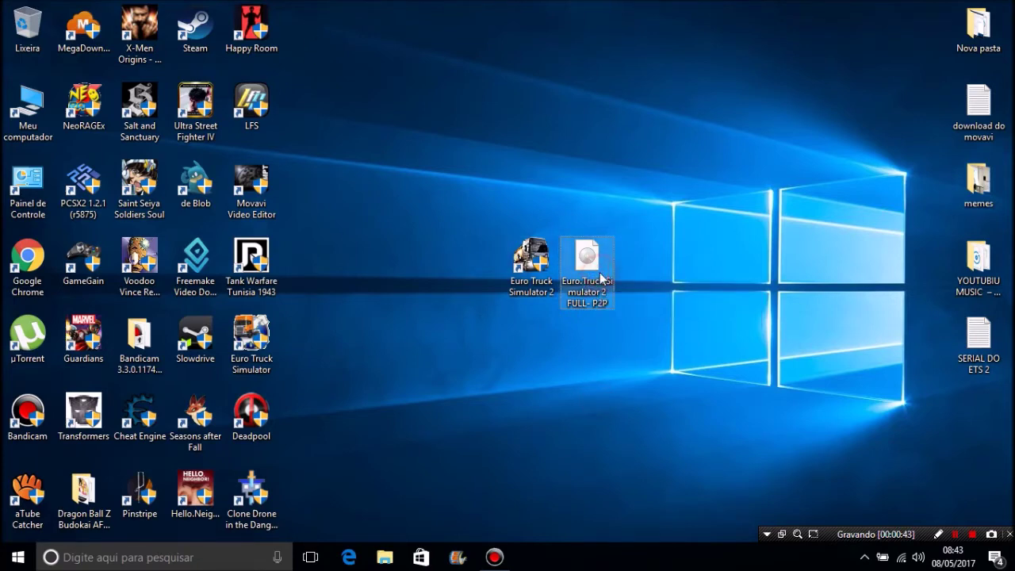
{"action": "double_click", "coordinate": [589, 300]}
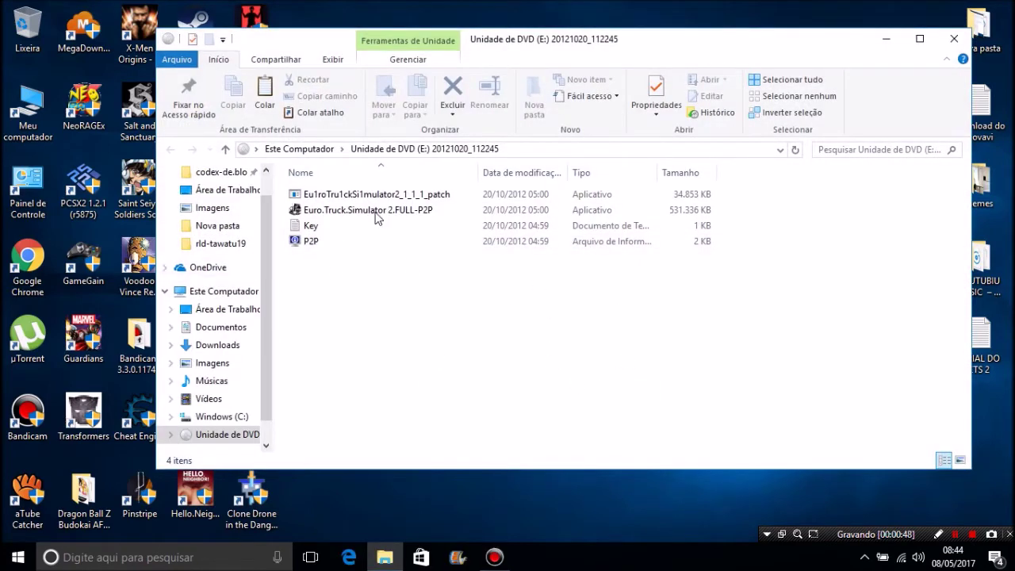
- Go to Este Computador and open the mounted DVD drive (E:) 20121020_112245
{"action": "left_click", "coordinate": [512, 365]}
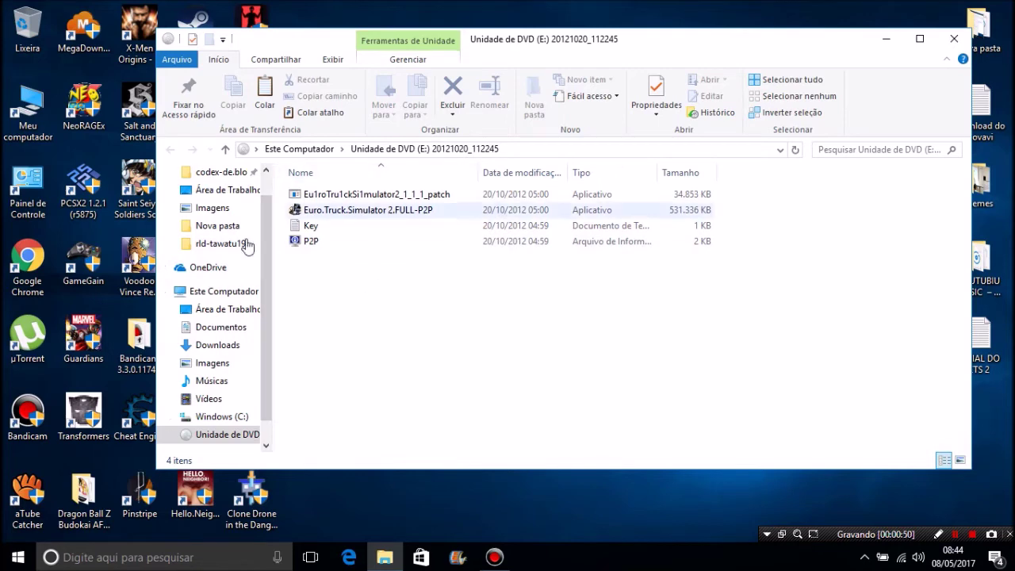
{"action": "left_click", "coordinate": [405, 207]}
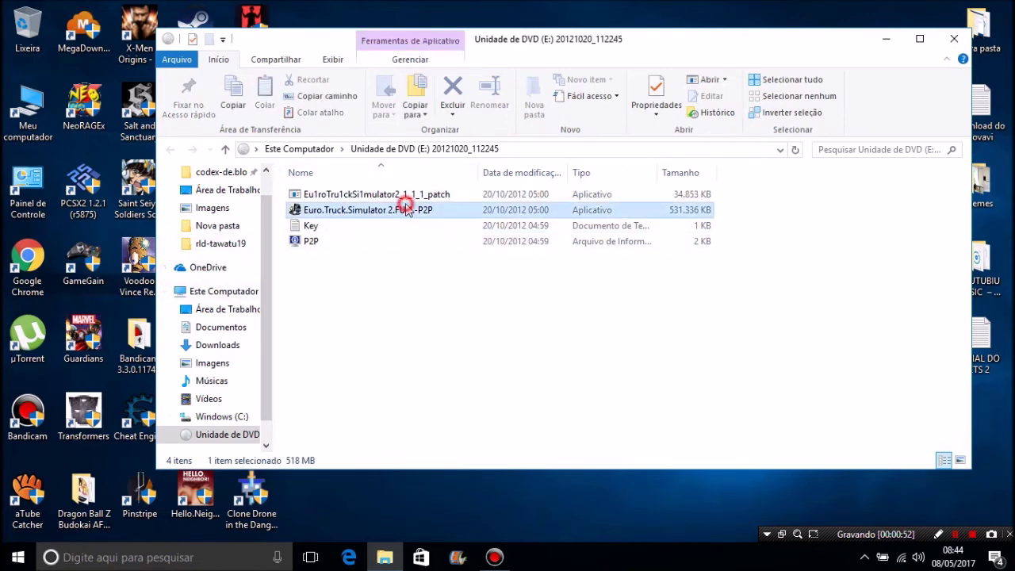
{"action": "left_click", "coordinate": [404, 347]}
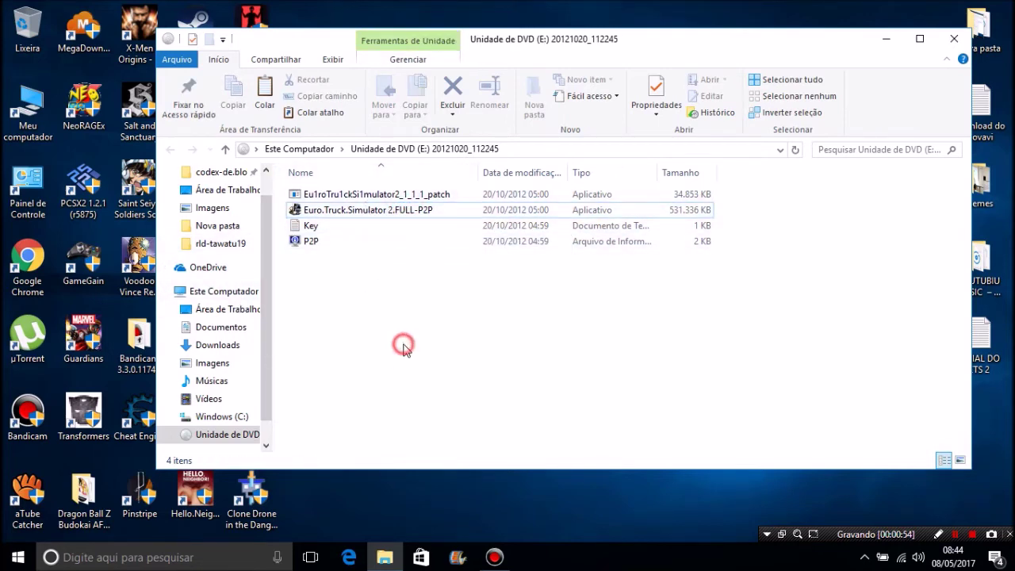
{"action": "left_click", "coordinate": [222, 295]}
{"action": "left_click", "coordinate": [702, 313]}
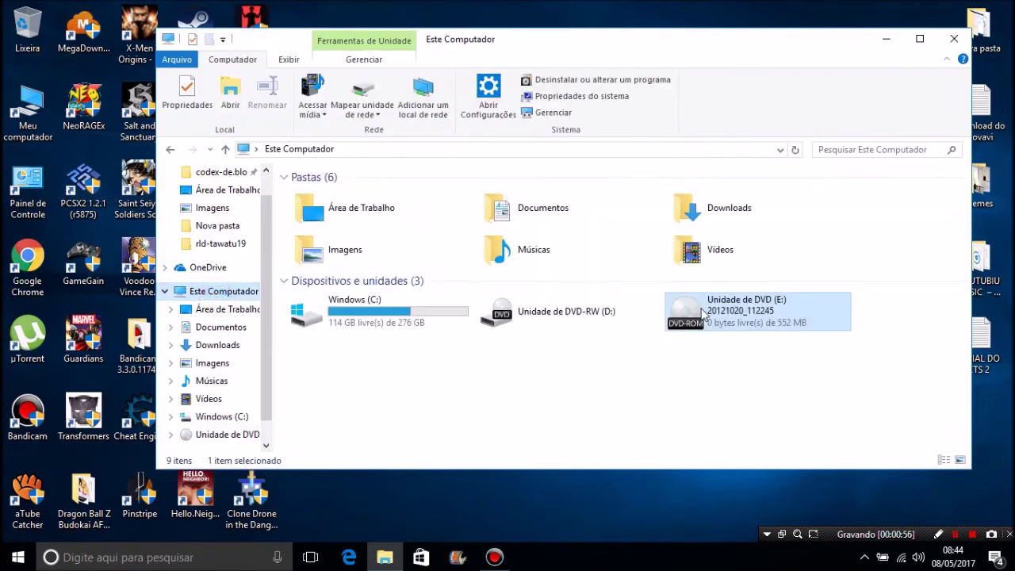
{"action": "right_click", "coordinate": [727, 322]}
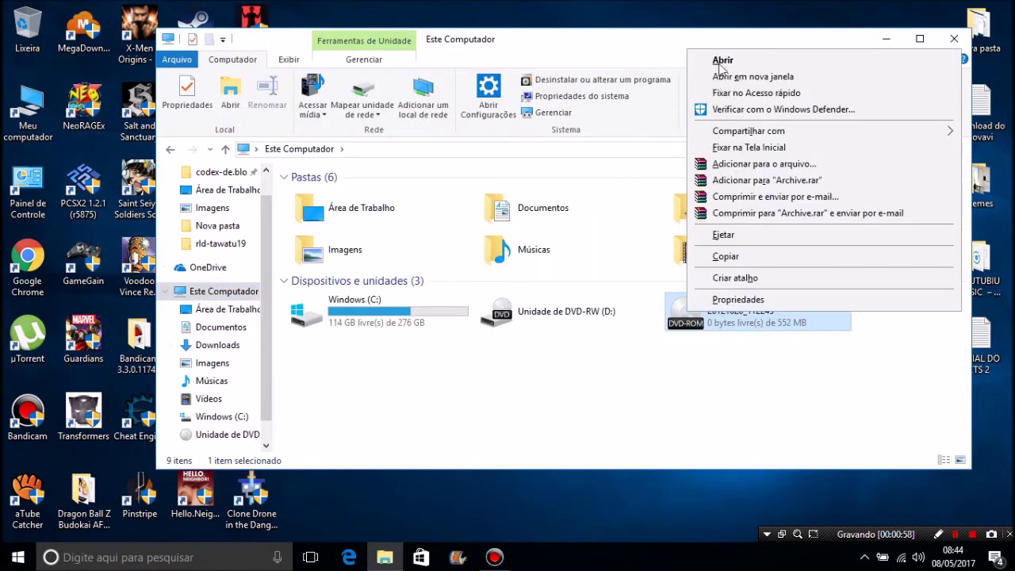
{"action": "left_click", "coordinate": [720, 61]}
{"action": "left_click", "coordinate": [489, 323]}
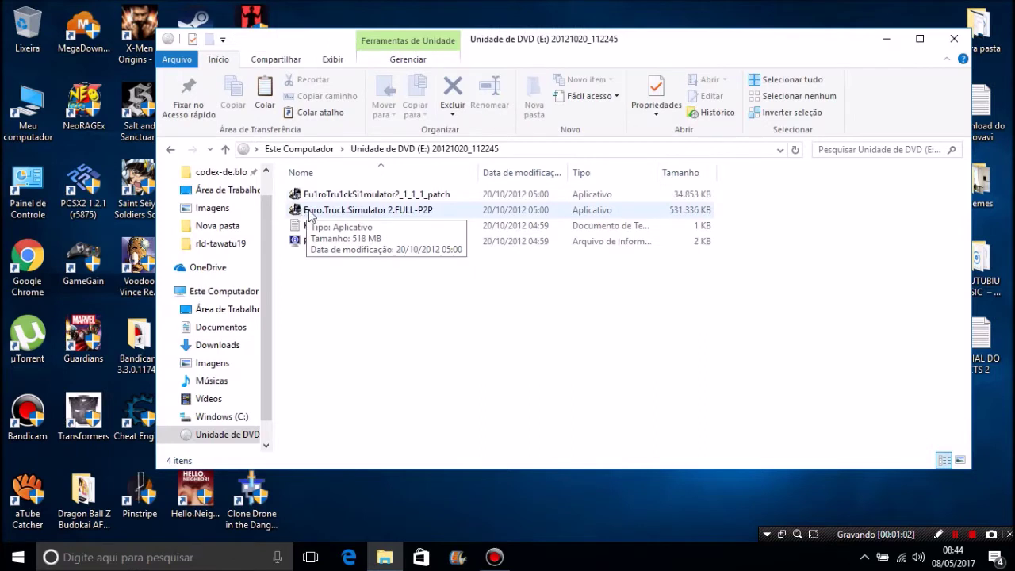
- Run the Euro.Truck.Simulator 2.FULL-P2P installer as administrator
{"action": "double_click", "coordinate": [433, 212]}
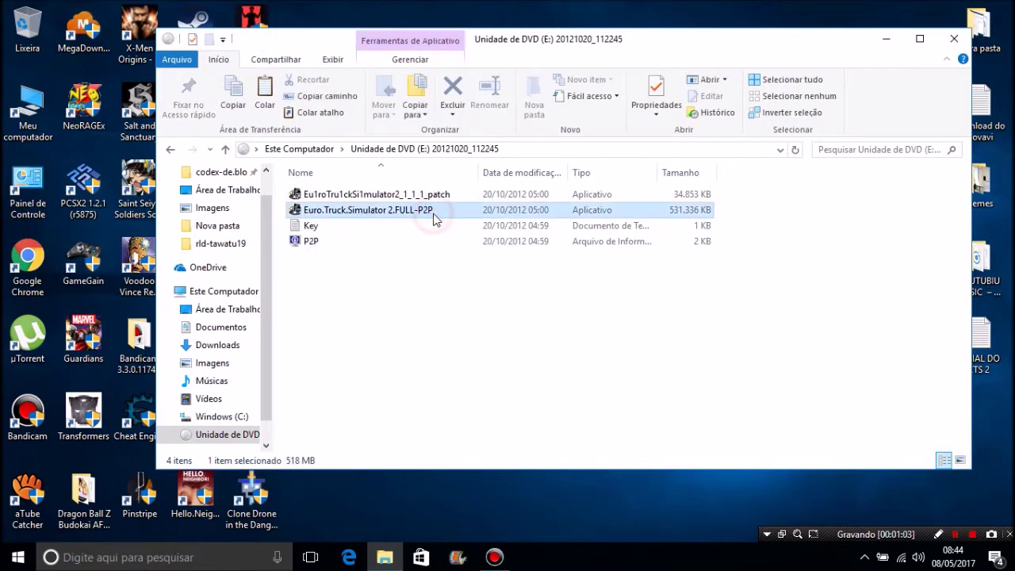
{"action": "key", "text": "Menu"}
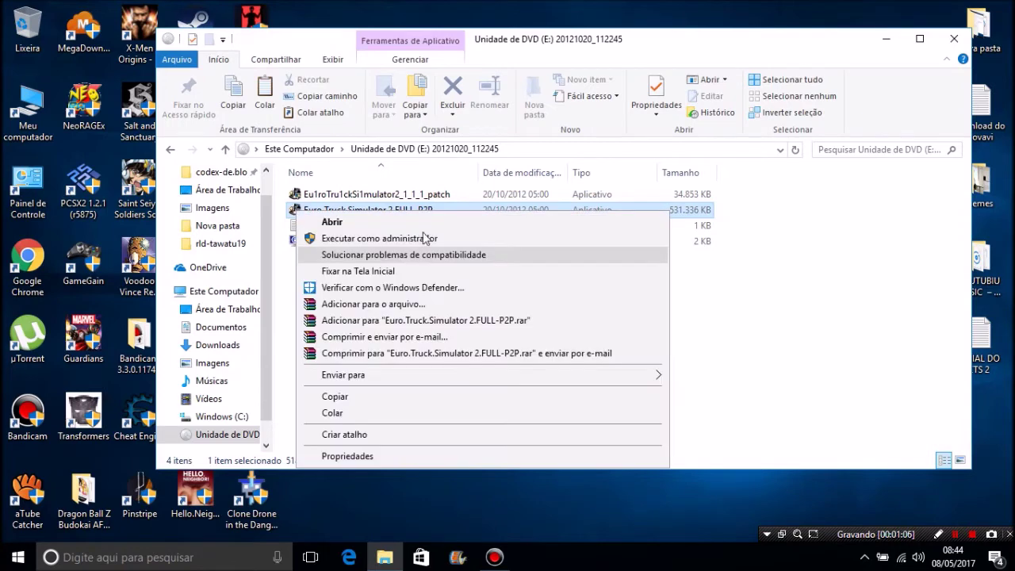
{"action": "left_click", "coordinate": [308, 238]}
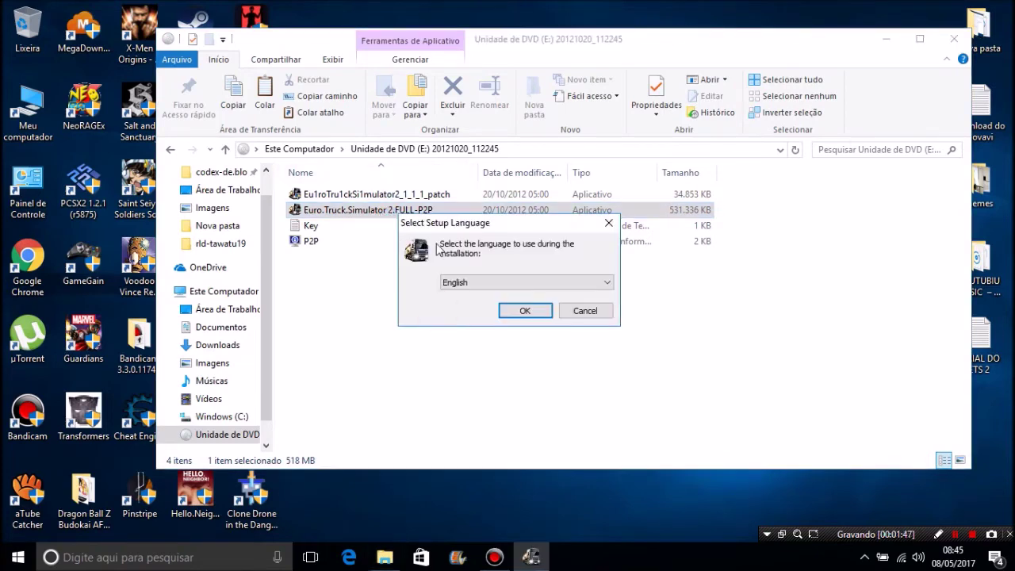
- Check the available setup languages and confirm English for the installation
{"action": "mouse_move", "coordinate": [477, 226]}
{"action": "left_mouse_down"}
{"action": "mouse_move", "coordinate": [441, 332]}
{"action": "mouse_move", "coordinate": [412, 230]}
{"action": "mouse_move", "coordinate": [436, 236]}
{"action": "mouse_move", "coordinate": [484, 214]}
{"action": "mouse_move", "coordinate": [489, 230]}
{"action": "mouse_move", "coordinate": [527, 246]}
{"action": "mouse_move", "coordinate": [484, 295]}
{"action": "mouse_move", "coordinate": [480, 236]}
{"action": "mouse_move", "coordinate": [490, 222]}
{"action": "left_mouse_up"}
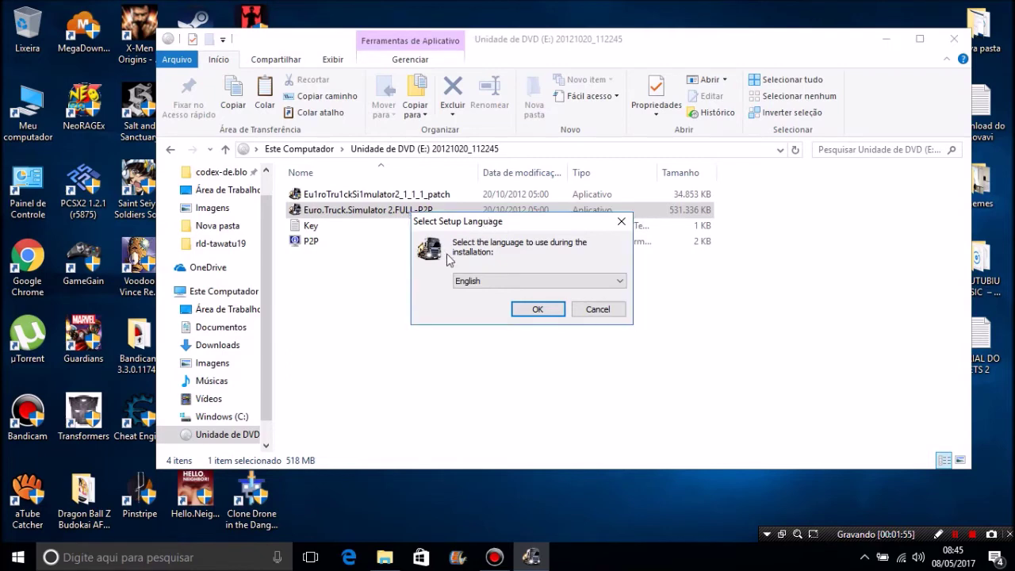
{"action": "left_click", "coordinate": [475, 283]}
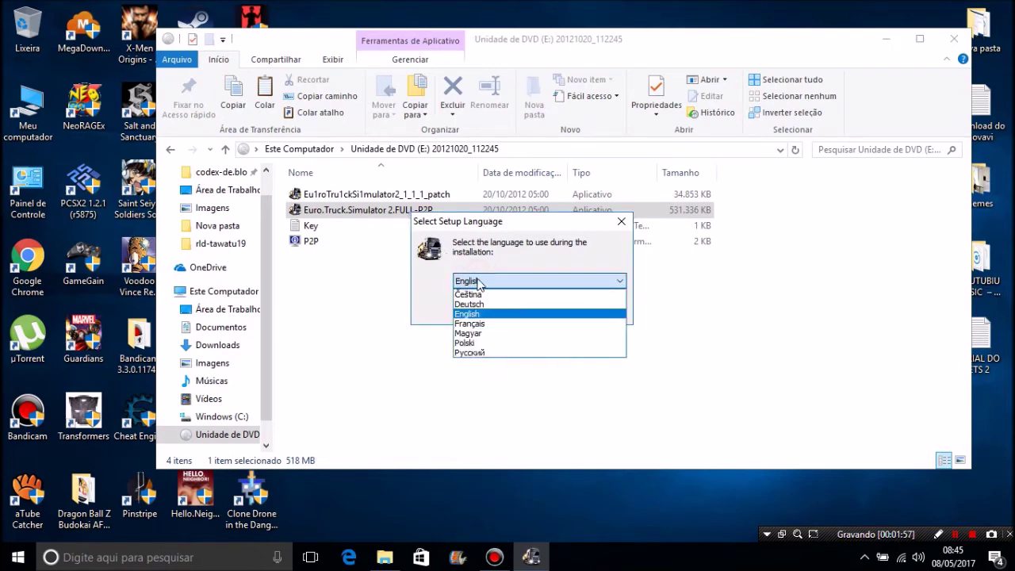
{"action": "left_click", "coordinate": [479, 283]}
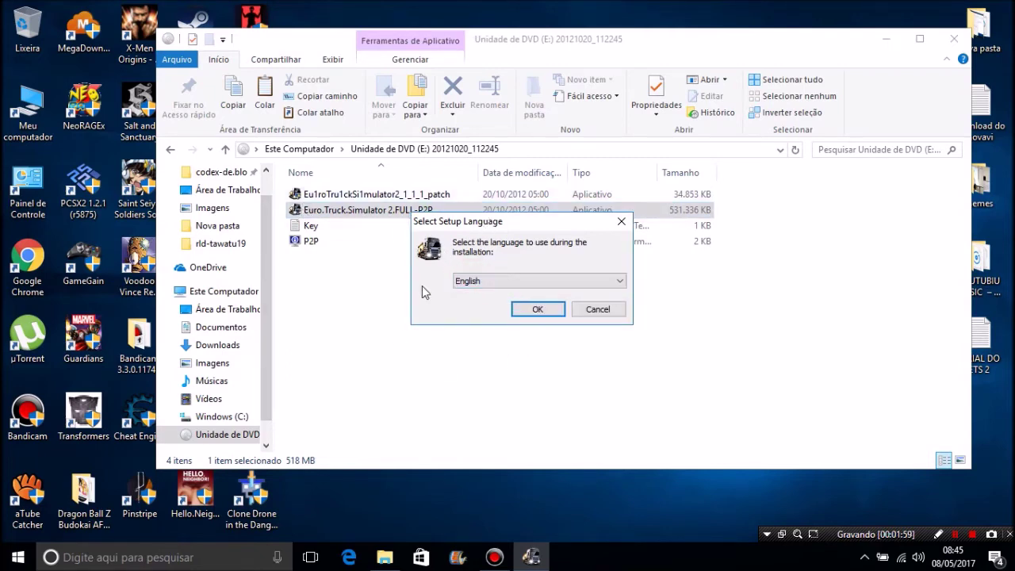
{"action": "mouse_move", "coordinate": [441, 221]}
{"action": "left_mouse_down"}
{"action": "mouse_move", "coordinate": [448, 228]}
{"action": "mouse_move", "coordinate": [349, 316]}
{"action": "mouse_move", "coordinate": [420, 219]}
{"action": "mouse_move", "coordinate": [434, 226]}
{"action": "left_mouse_up"}
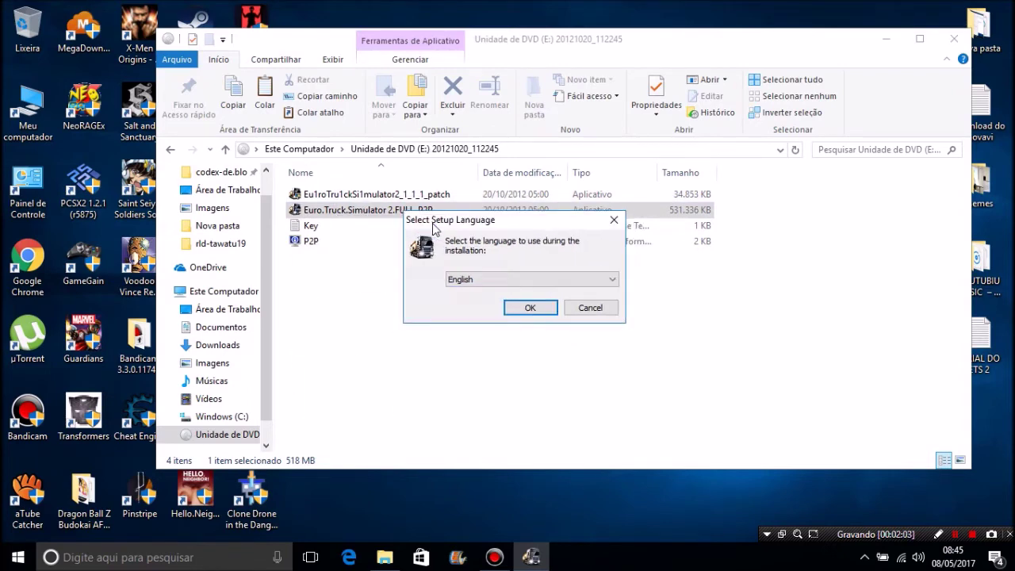
{"action": "left_click", "coordinate": [466, 281]}
{"action": "left_click", "coordinate": [464, 279]}
{"action": "left_click", "coordinate": [539, 312]}
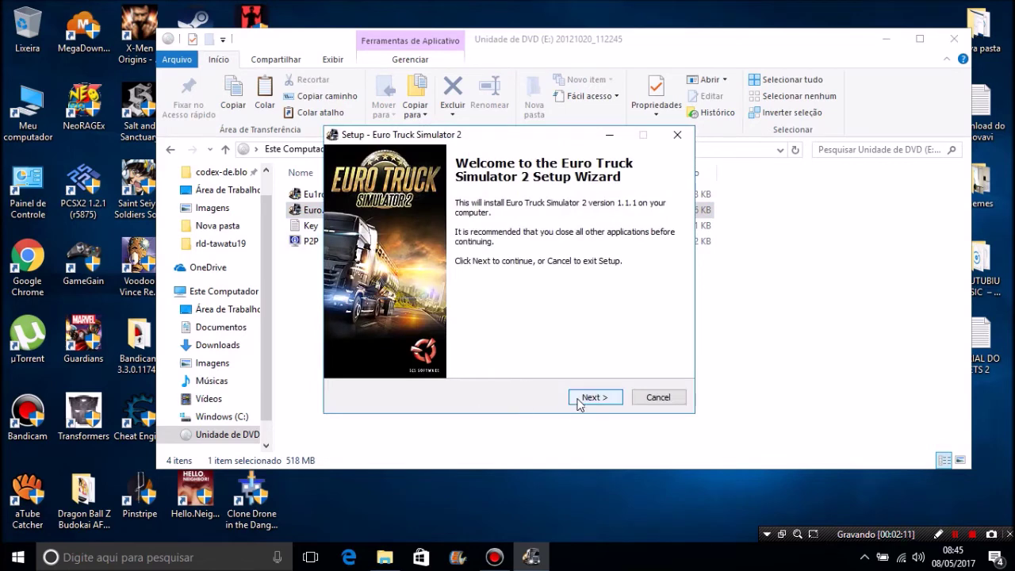
- Proceed past the setup welcome page and accept C:\Program Files (x86)\Euro Truck Simulator 2 as the destination folder
{"action": "left_click", "coordinate": [579, 401]}
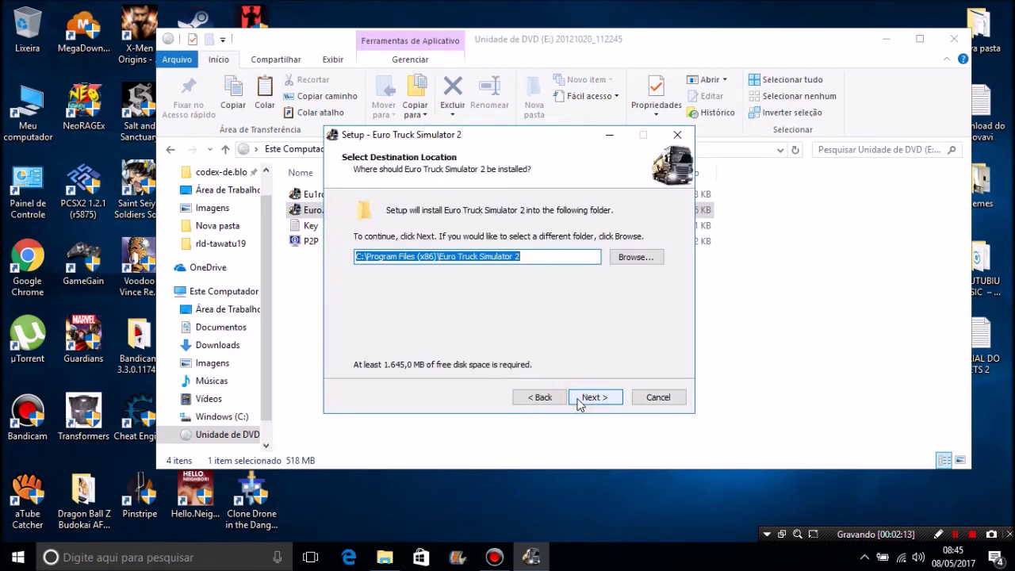
{"action": "left_click_drag", "start_coordinate": [555, 253], "coordinate": [331, 254]}
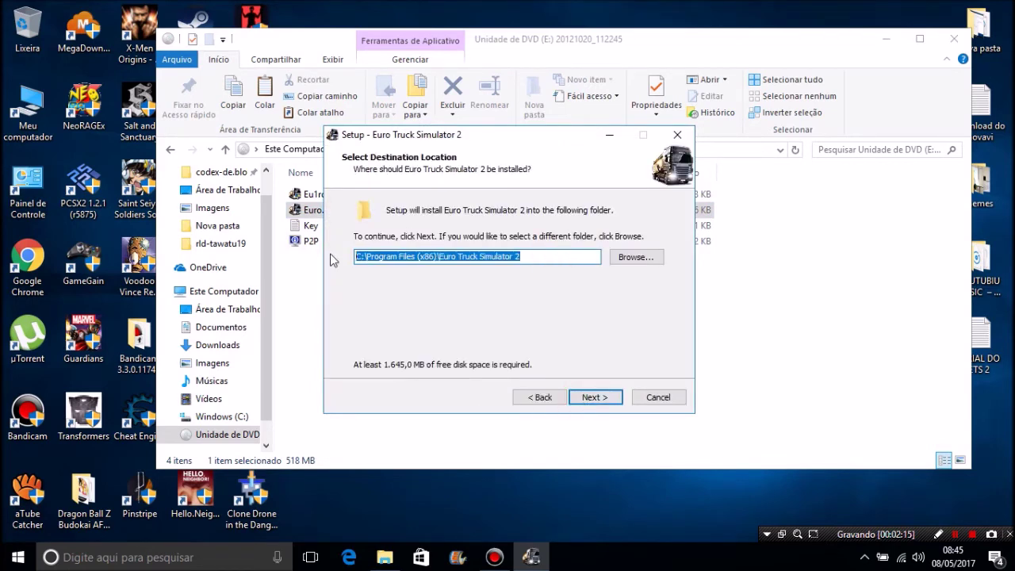
{"action": "left_click", "coordinate": [529, 256]}
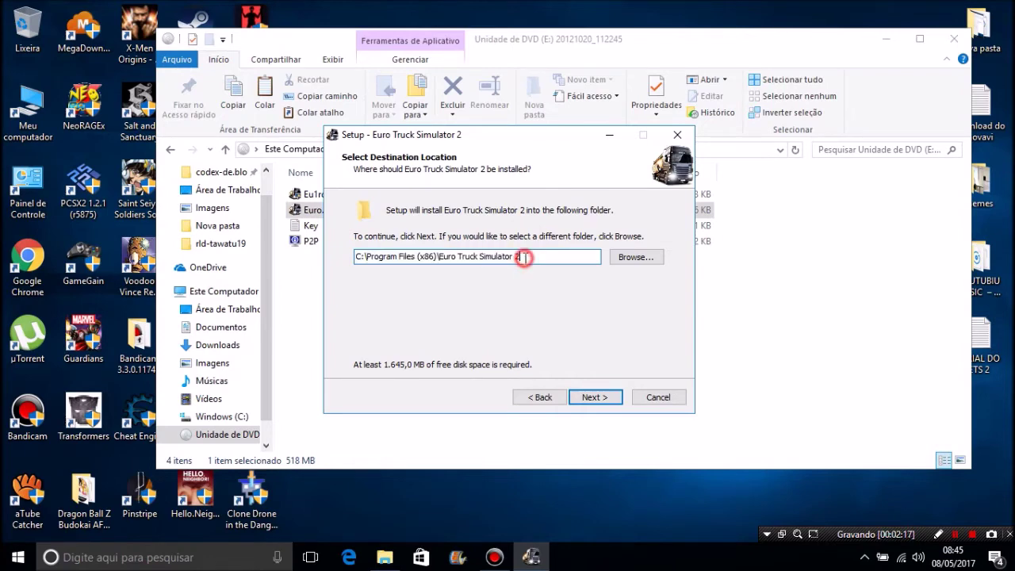
{"action": "left_click", "coordinate": [598, 400]}
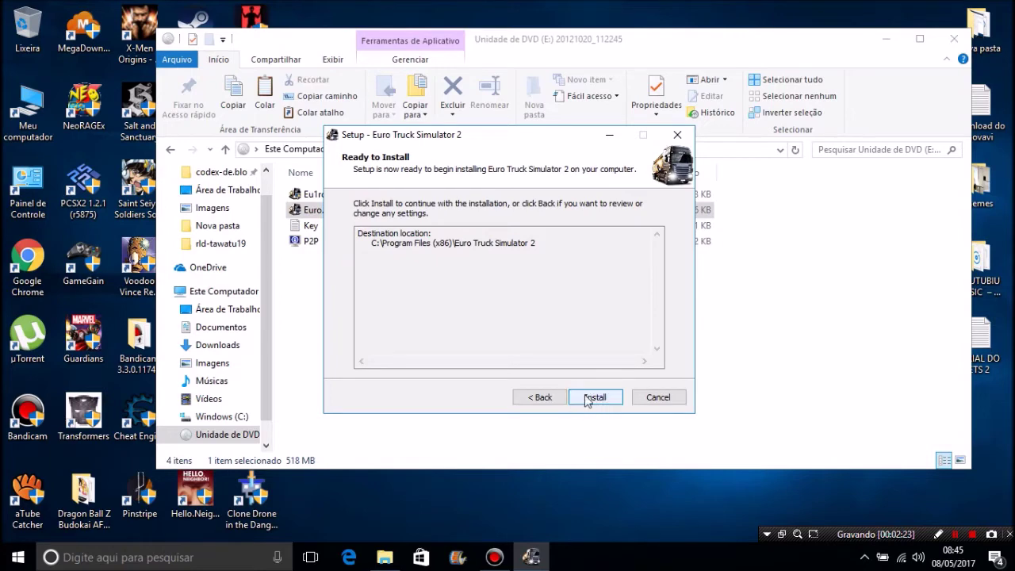
- Review the destination location in the installation summary and cancel the Euro Truck Simulator 2 setup
{"action": "double_click", "coordinate": [540, 243]}
{"action": "left_click", "coordinate": [568, 243]}
{"action": "left_click", "coordinate": [568, 242]}
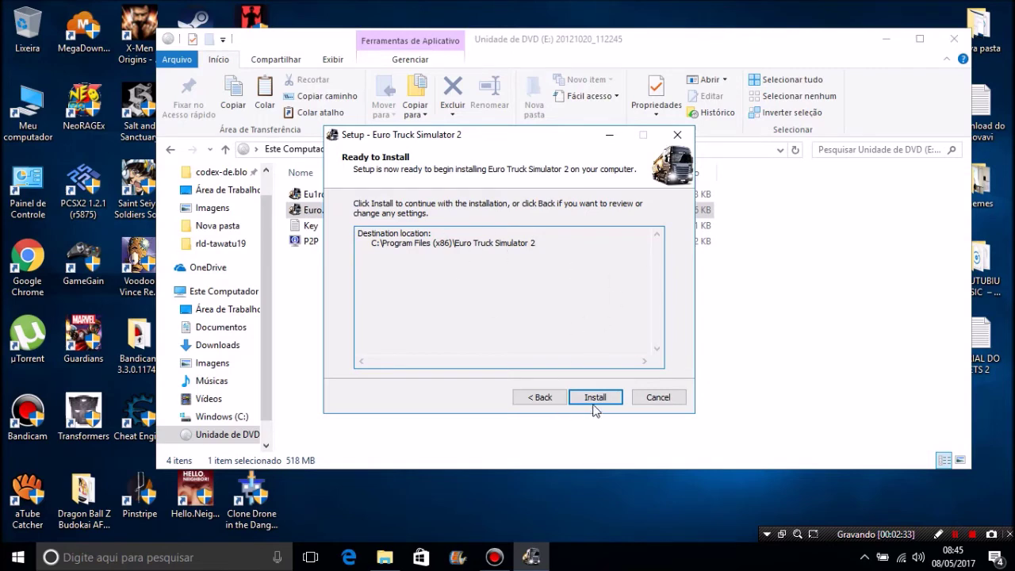
{"action": "left_click", "coordinate": [647, 399]}
{"action": "left_click", "coordinate": [579, 346]}
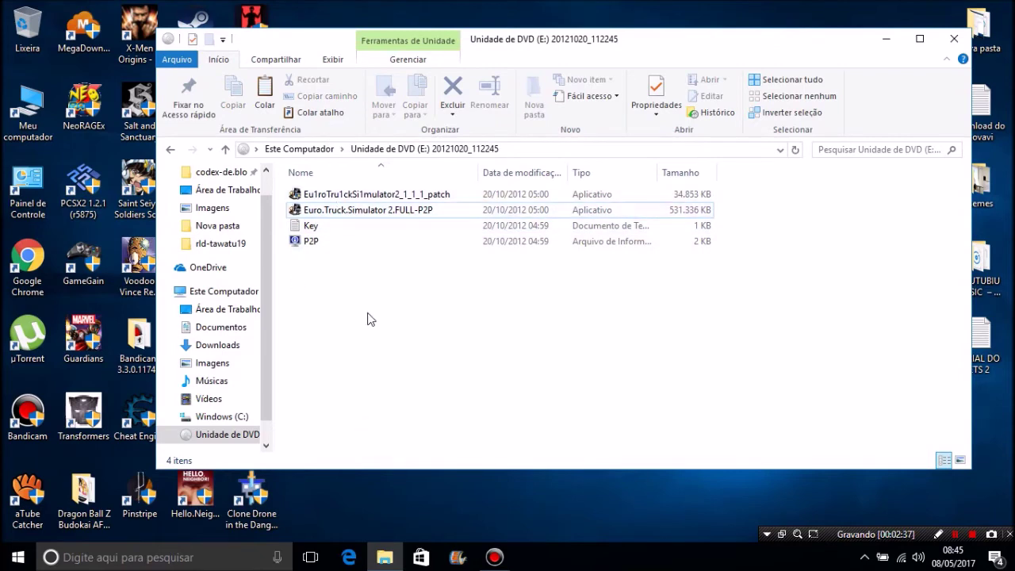
- Open the Key text file from the mounted DVD drive and close the drive's folder window behind it
{"action": "left_click", "coordinate": [326, 273]}
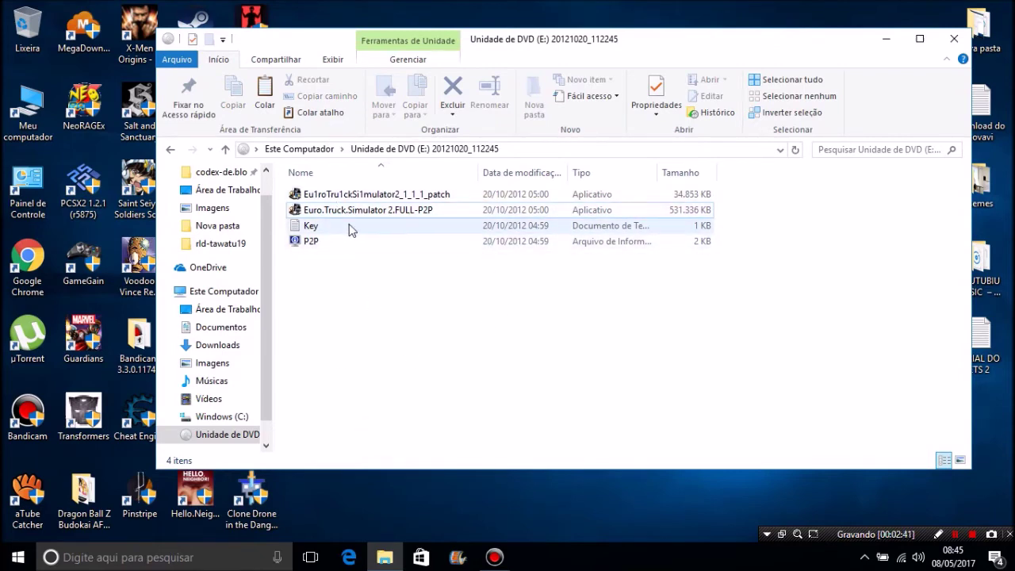
{"action": "left_click", "coordinate": [480, 228]}
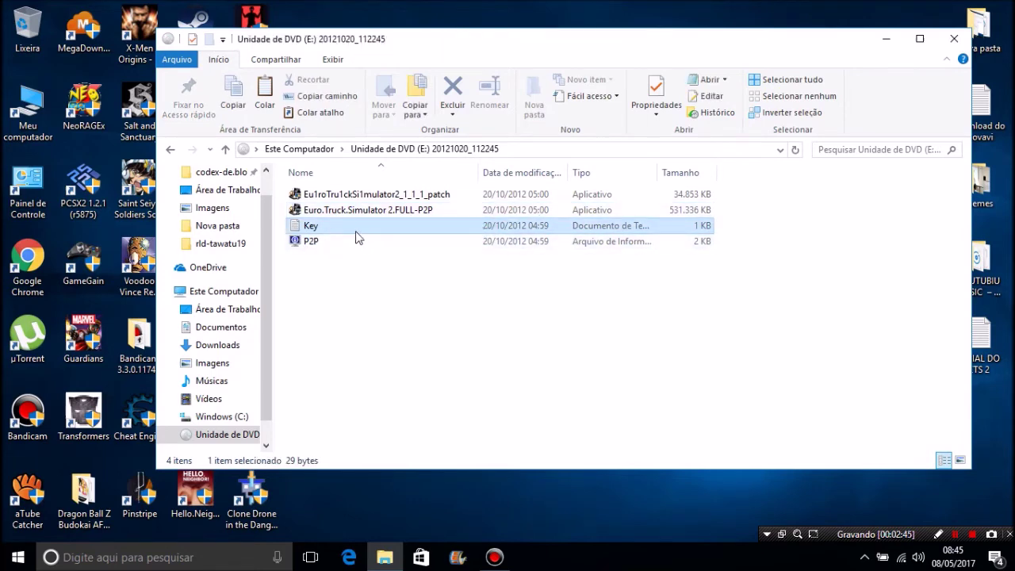
{"action": "left_click", "coordinate": [489, 339]}
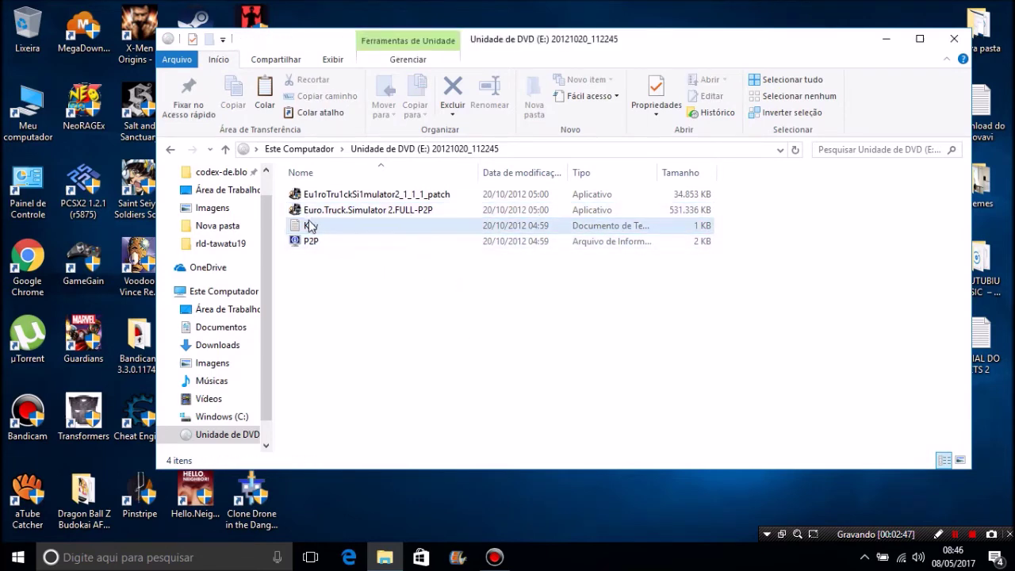
{"action": "left_click", "coordinate": [310, 226]}
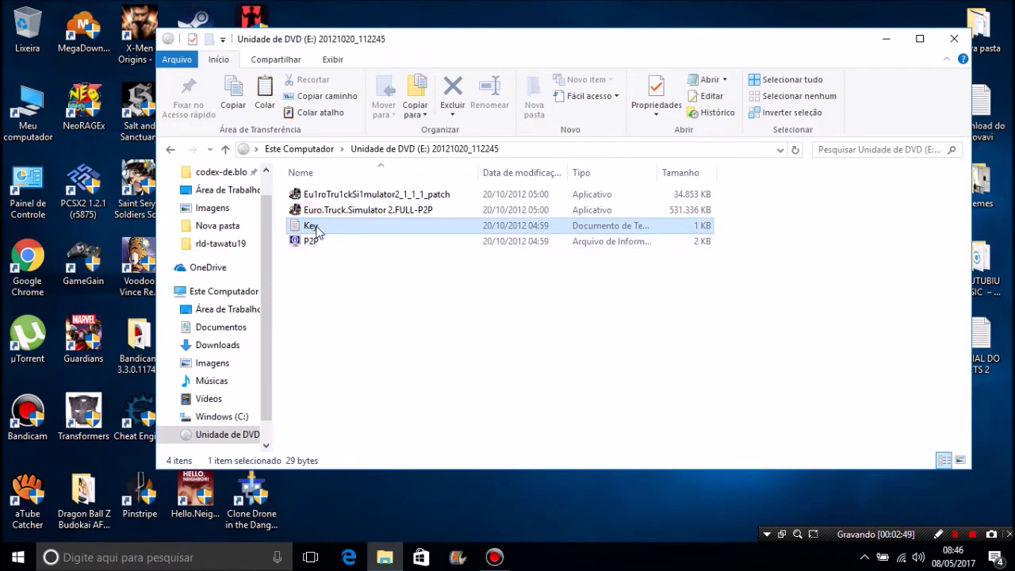
{"action": "double_click", "coordinate": [352, 230]}
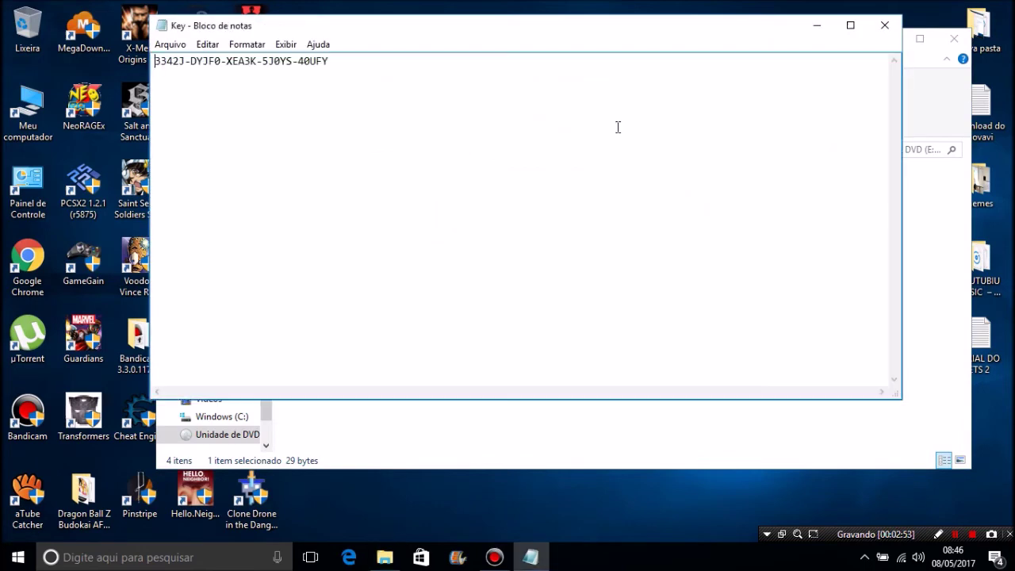
{"action": "left_click", "coordinate": [953, 38]}
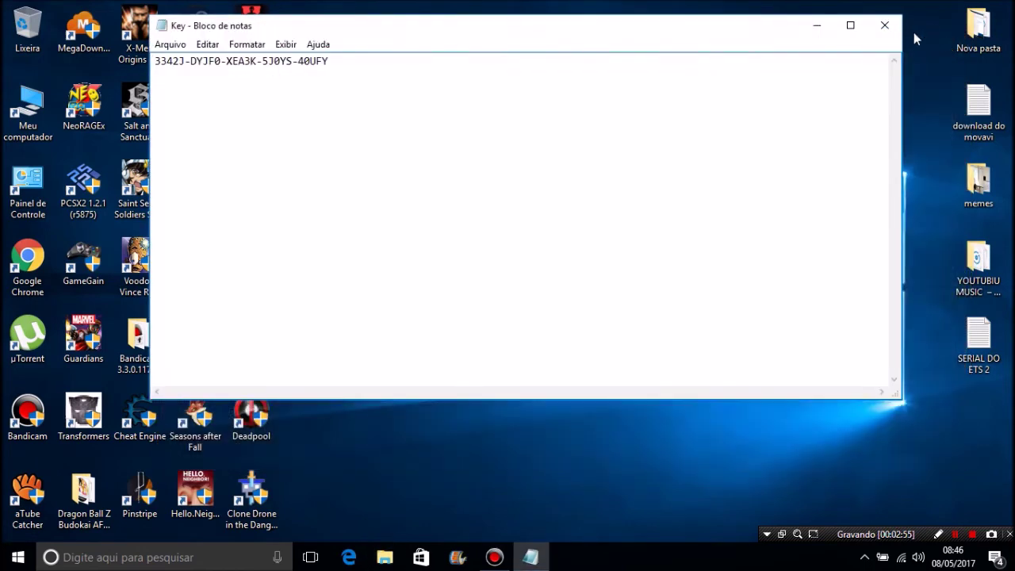
- Reposition the Key note's window and narrow it so the desktop's game shortcut and disc image are uncovered
{"action": "left_click_drag", "start_coordinate": [474, 30], "coordinate": [750, 62]}
{"action": "double_click", "coordinate": [691, 236]}
{"action": "double_click", "coordinate": [674, 234]}
{"action": "left_click", "coordinate": [631, 96]}
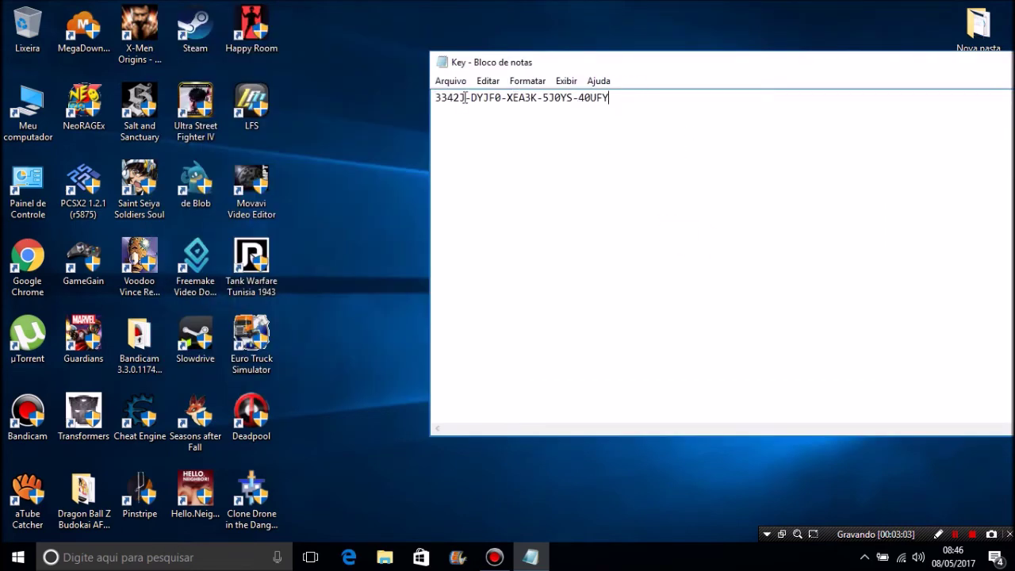
{"action": "left_click_drag", "start_coordinate": [483, 61], "coordinate": [223, 34]}
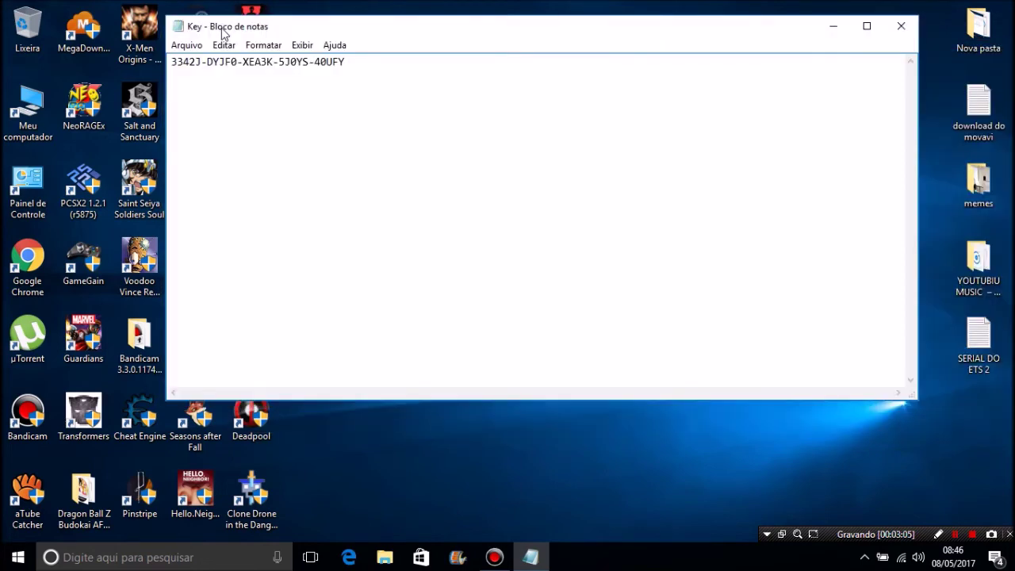
{"action": "left_click_drag", "start_coordinate": [918, 158], "coordinate": [437, 132]}
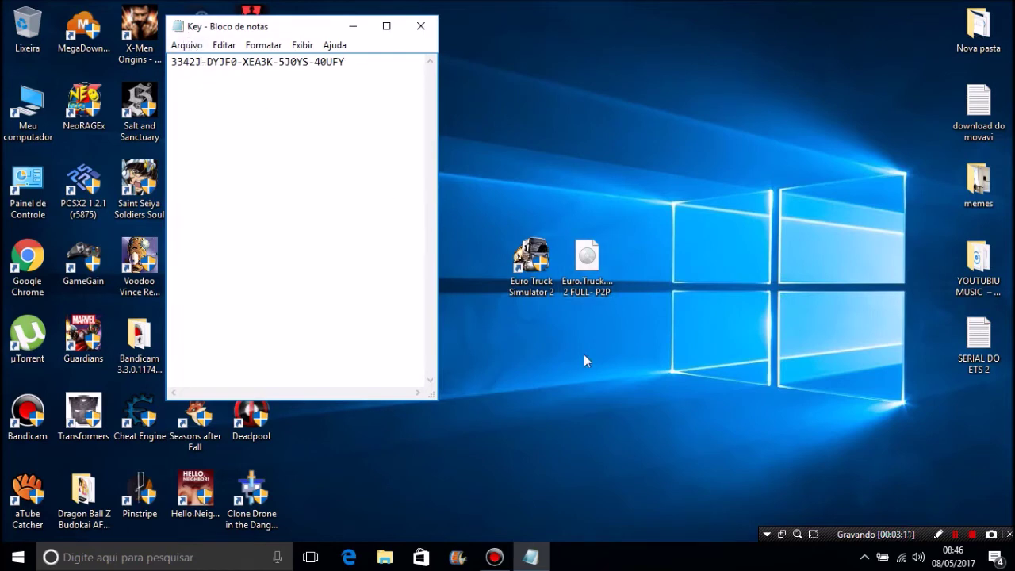
{"action": "left_click", "coordinate": [540, 419]}
{"action": "left_click_drag", "start_coordinate": [671, 392], "coordinate": [478, 167]}
{"action": "left_click", "coordinate": [477, 166]}
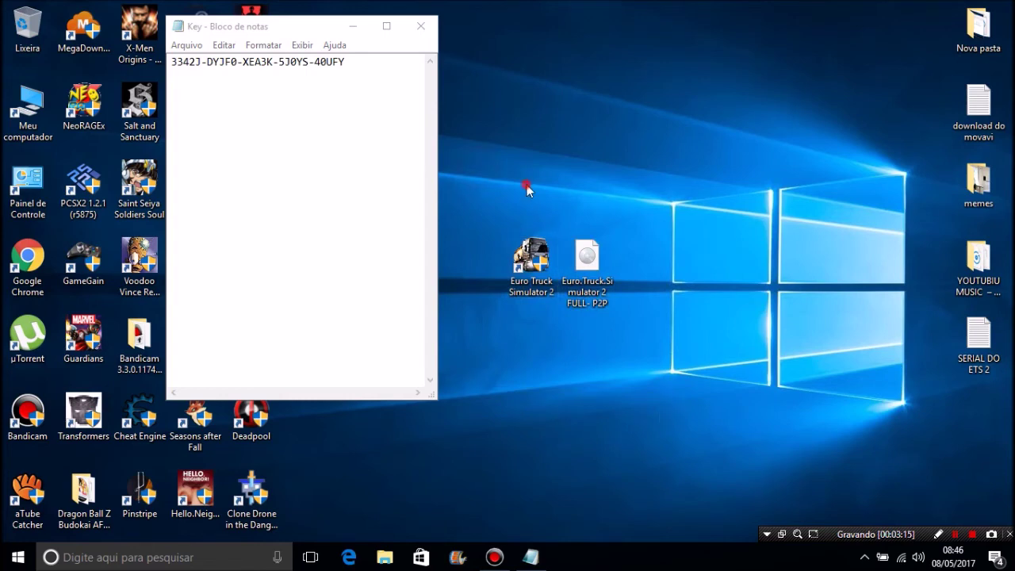
{"action": "left_click_drag", "start_coordinate": [526, 184], "coordinate": [493, 287]}
{"action": "left_click", "coordinate": [610, 411]}
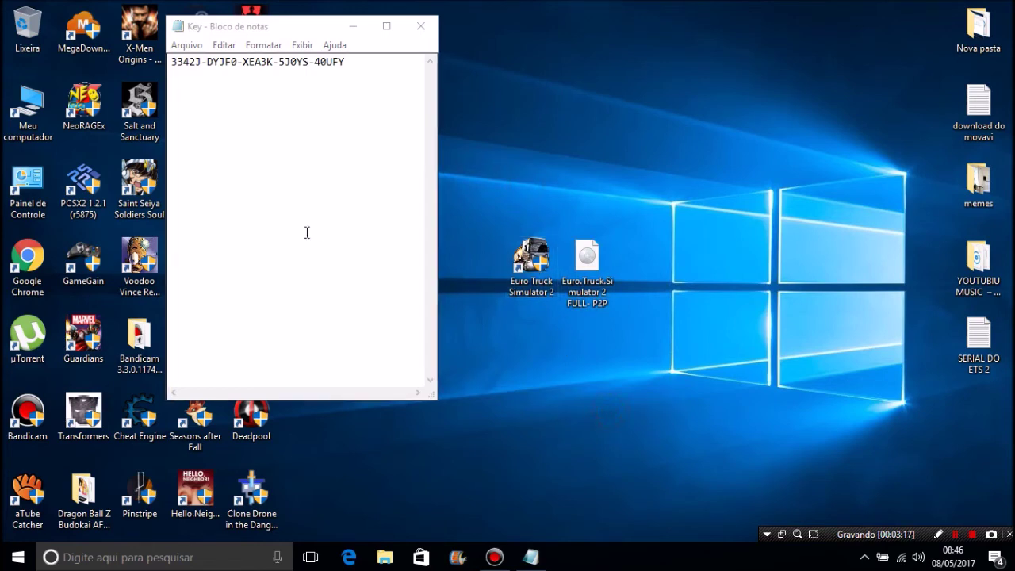
- Examine the serial key in the Key note, checking its first block and the full line
{"action": "left_click", "coordinate": [218, 116]}
{"action": "left_click_drag", "start_coordinate": [203, 60], "coordinate": [169, 63]}
{"action": "left_click", "coordinate": [315, 125]}
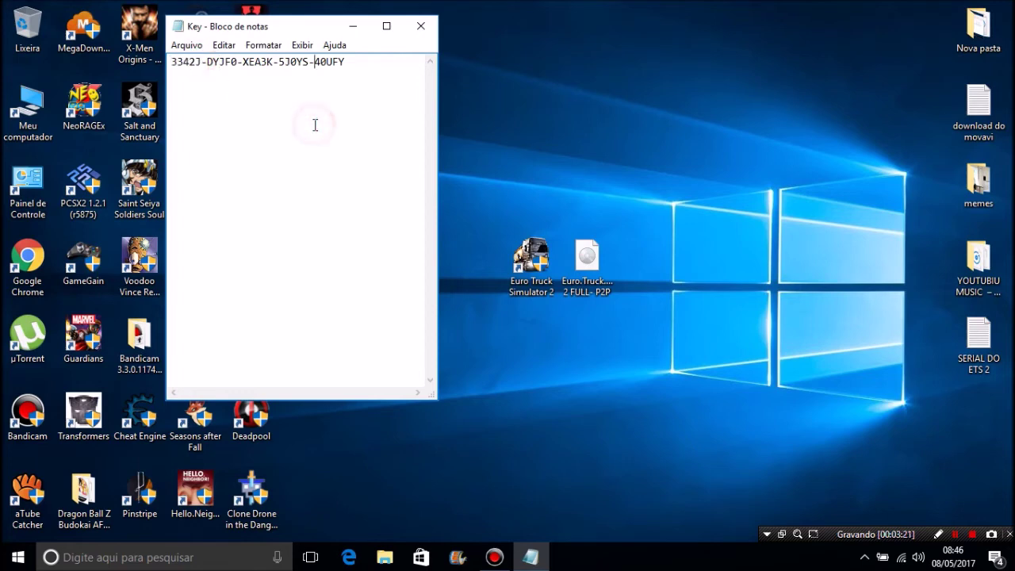
{"action": "left_click_drag", "start_coordinate": [200, 62], "coordinate": [171, 62]}
{"action": "left_click", "coordinate": [240, 101]}
{"action": "left_click_drag", "start_coordinate": [372, 69], "coordinate": [171, 63]}
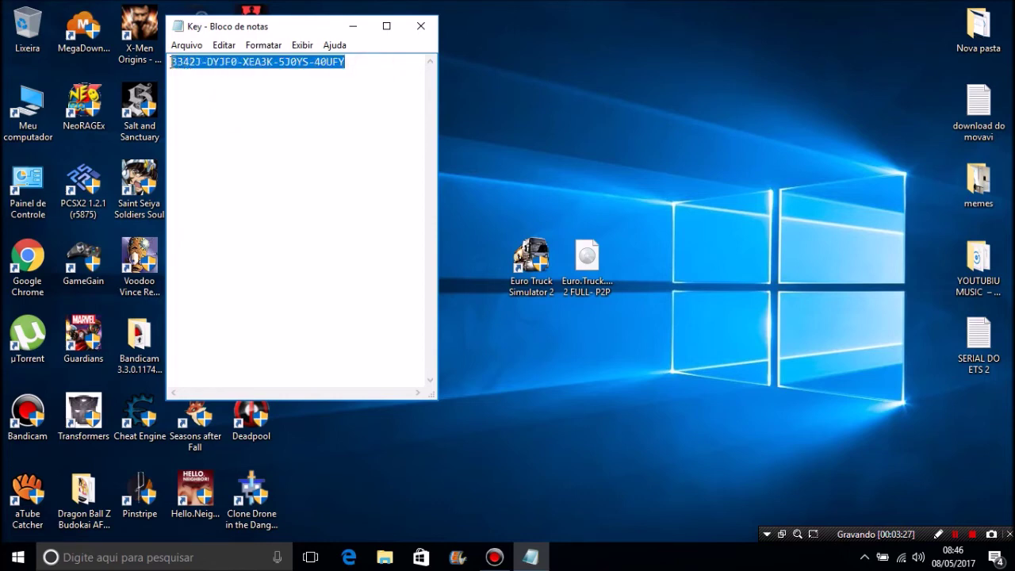
{"action": "left_click", "coordinate": [342, 126]}
{"action": "left_click", "coordinate": [201, 62]}
{"action": "left_click_drag", "start_coordinate": [202, 61], "coordinate": [238, 126]}
- Copy the entire serial key from the Key note and close the note
{"action": "left_click", "coordinate": [351, 62]}
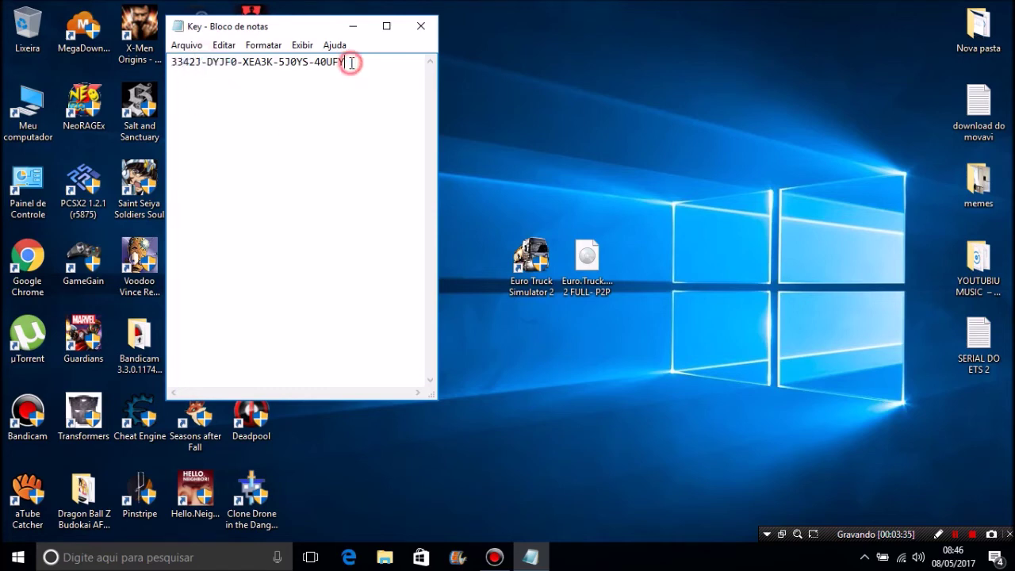
{"action": "left_click_drag", "start_coordinate": [351, 62], "coordinate": [172, 62]}
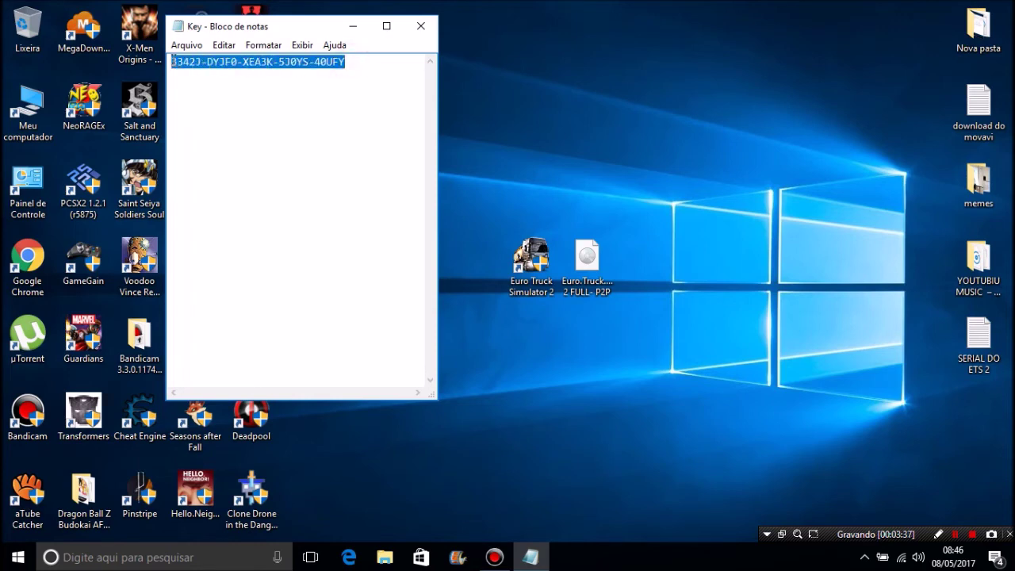
{"action": "right_click", "coordinate": [302, 226]}
{"action": "left_click", "coordinate": [321, 274]}
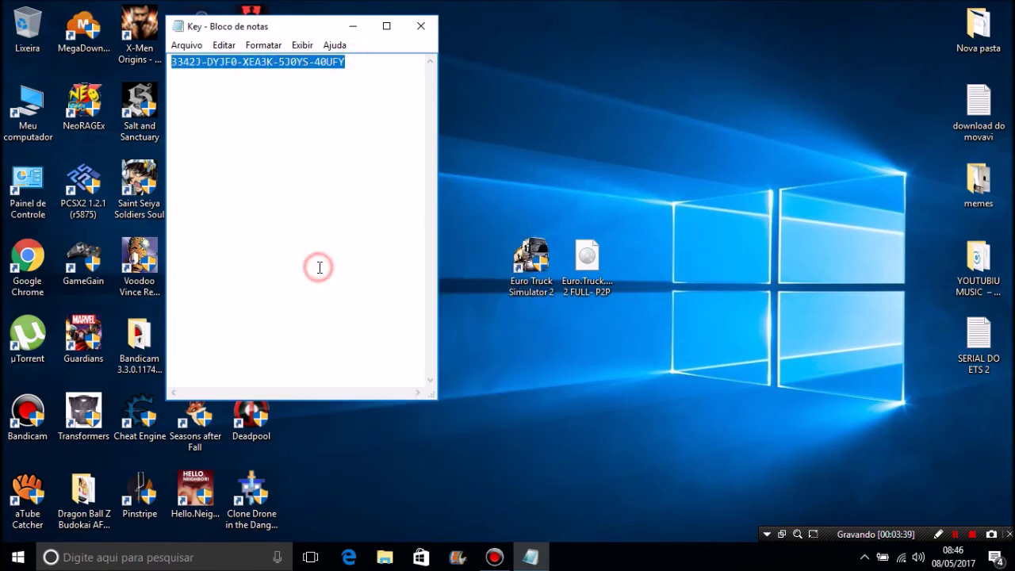
{"action": "left_click", "coordinate": [421, 26]}
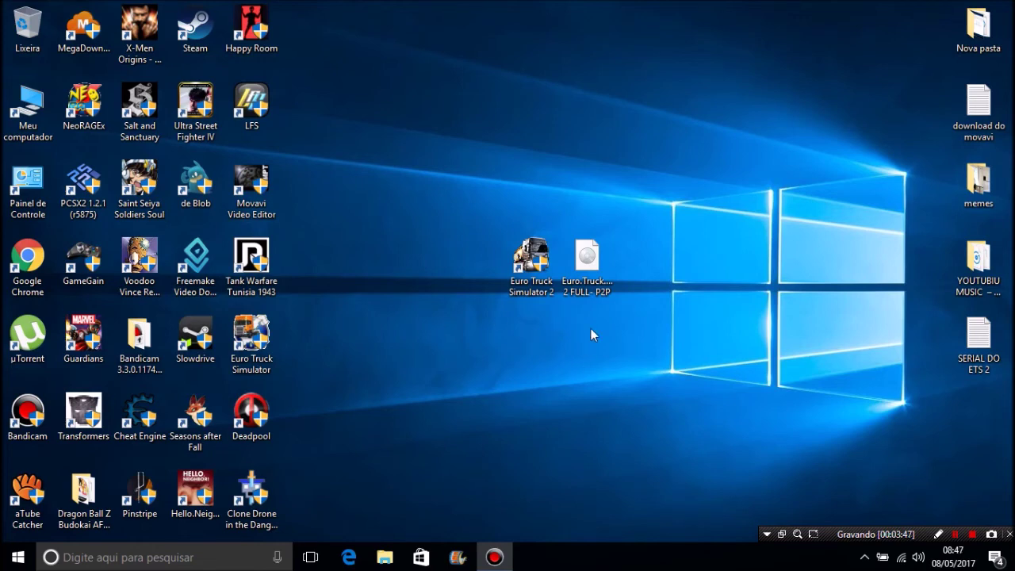
{"action": "left_click", "coordinate": [594, 358]}
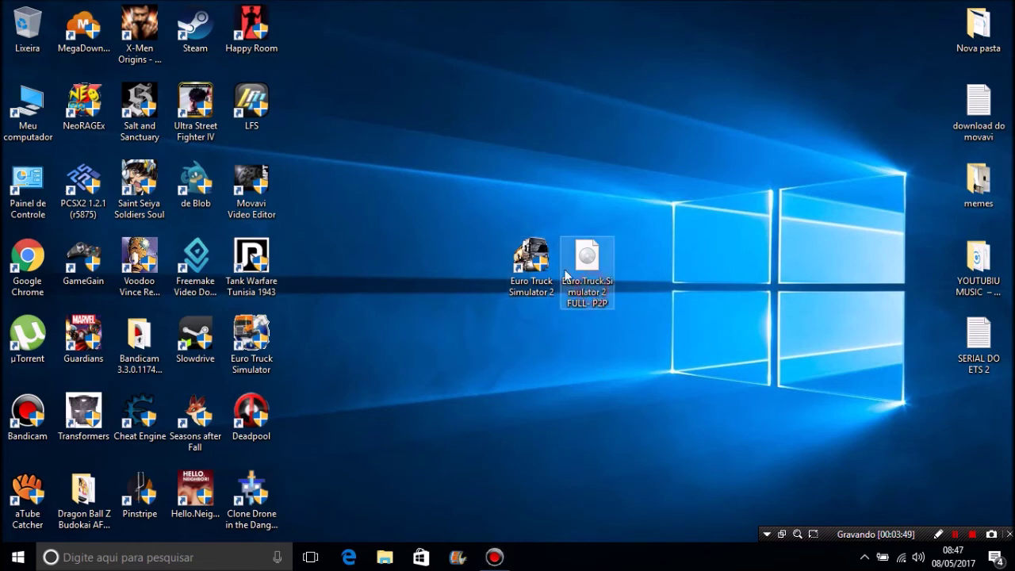
{"action": "left_click_drag", "start_coordinate": [655, 352], "coordinate": [466, 131]}
{"action": "left_click", "coordinate": [465, 131]}
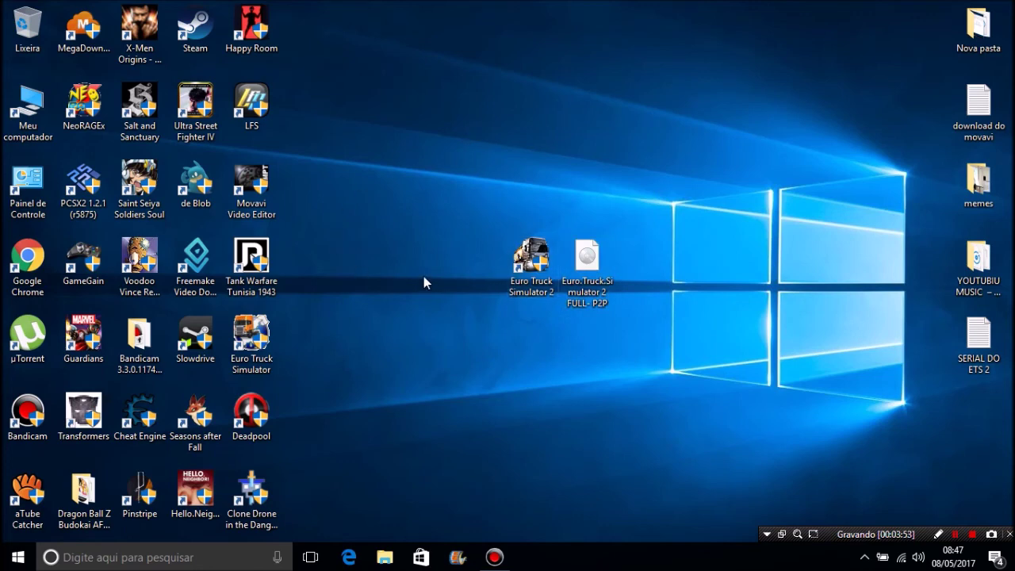
{"action": "left_click_drag", "start_coordinate": [657, 421], "coordinate": [575, 295]}
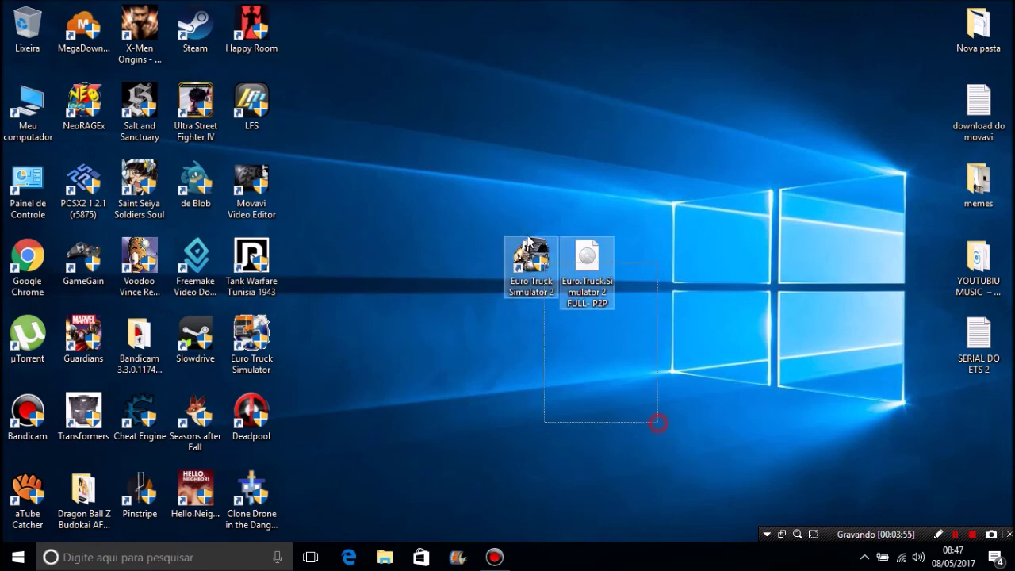
{"action": "left_click_drag", "start_coordinate": [503, 199], "coordinate": [625, 324]}
{"action": "left_click_drag", "start_coordinate": [452, 150], "coordinate": [613, 349]}
{"action": "left_click", "coordinate": [642, 387]}
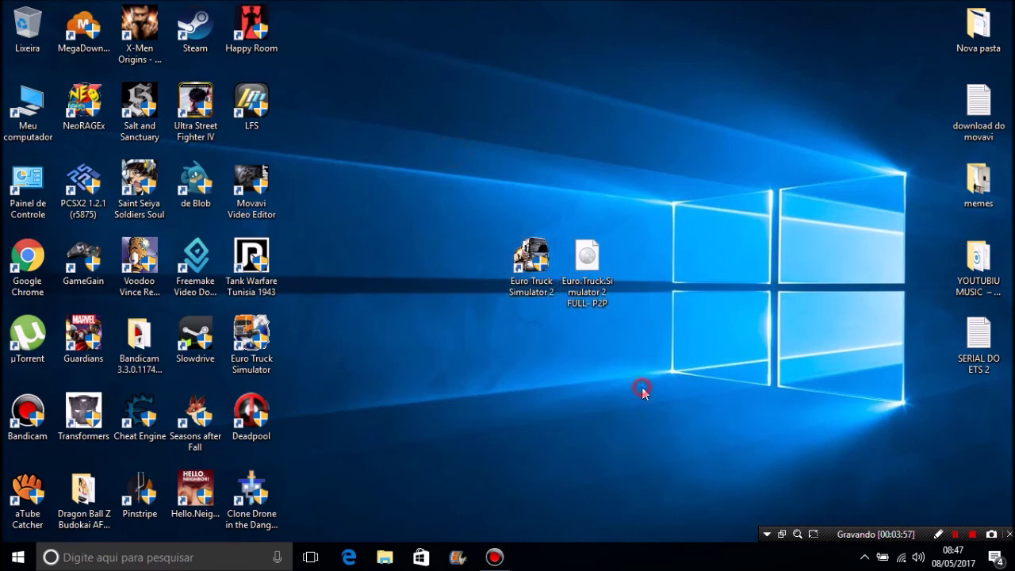
{"action": "left_click", "coordinate": [375, 318]}
{"action": "left_click", "coordinate": [496, 288]}
{"action": "left_click_drag", "start_coordinate": [746, 348], "coordinate": [702, 319]}
{"action": "left_click_drag", "start_coordinate": [453, 142], "coordinate": [658, 306]}
{"action": "left_click", "coordinate": [669, 389]}
{"action": "left_click", "coordinate": [391, 335]}
{"action": "left_click", "coordinate": [538, 277]}
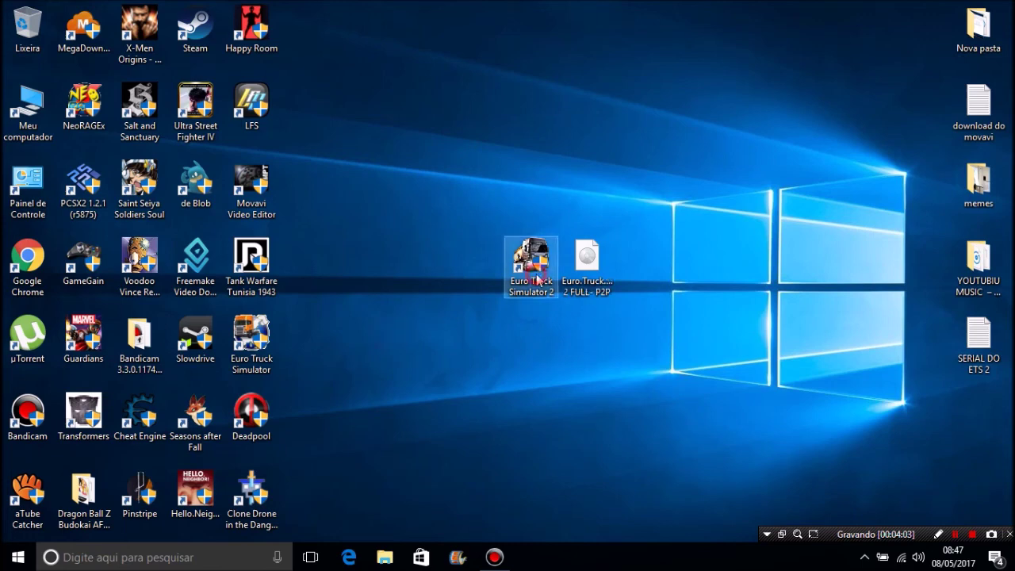
{"action": "left_click_drag", "start_coordinate": [467, 348], "coordinate": [693, 171]}
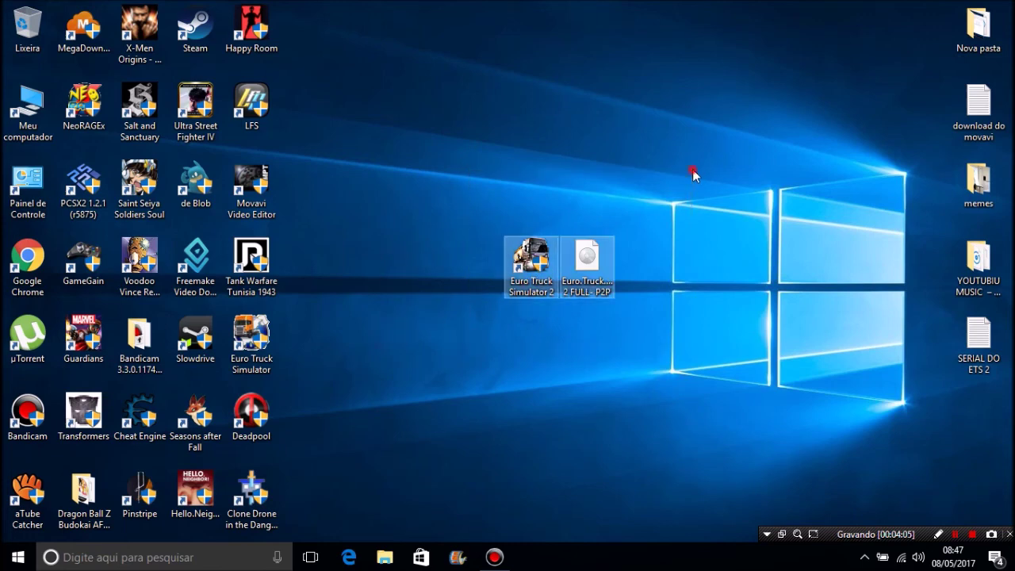
{"action": "left_click", "coordinate": [468, 342]}
{"action": "left_click", "coordinate": [744, 385]}
{"action": "left_click_drag", "start_coordinate": [744, 387], "coordinate": [493, 134]}
{"action": "left_click", "coordinate": [412, 169]}
{"action": "left_click", "coordinate": [581, 394]}
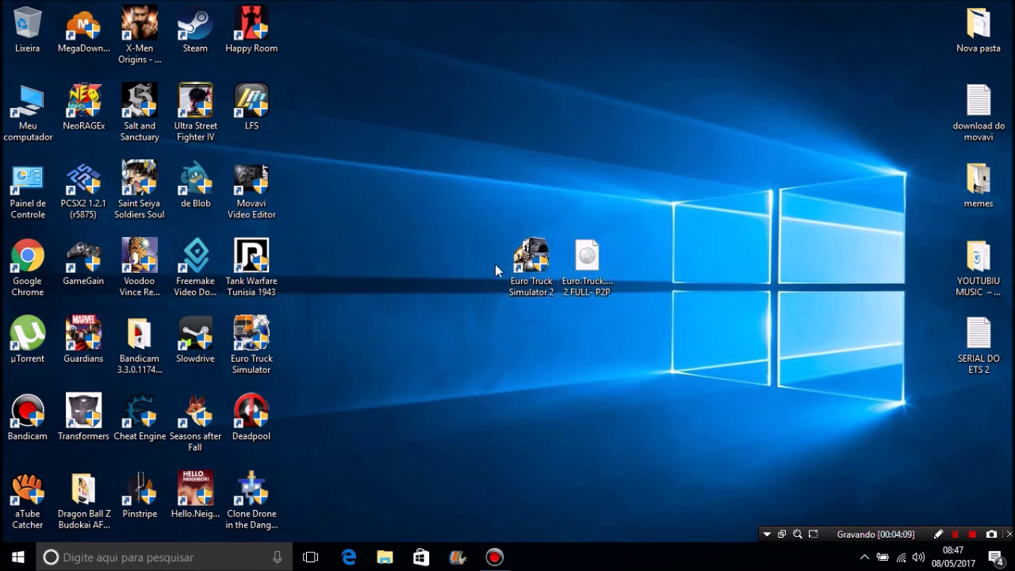
{"action": "left_click_drag", "start_coordinate": [482, 198], "coordinate": [671, 341]}
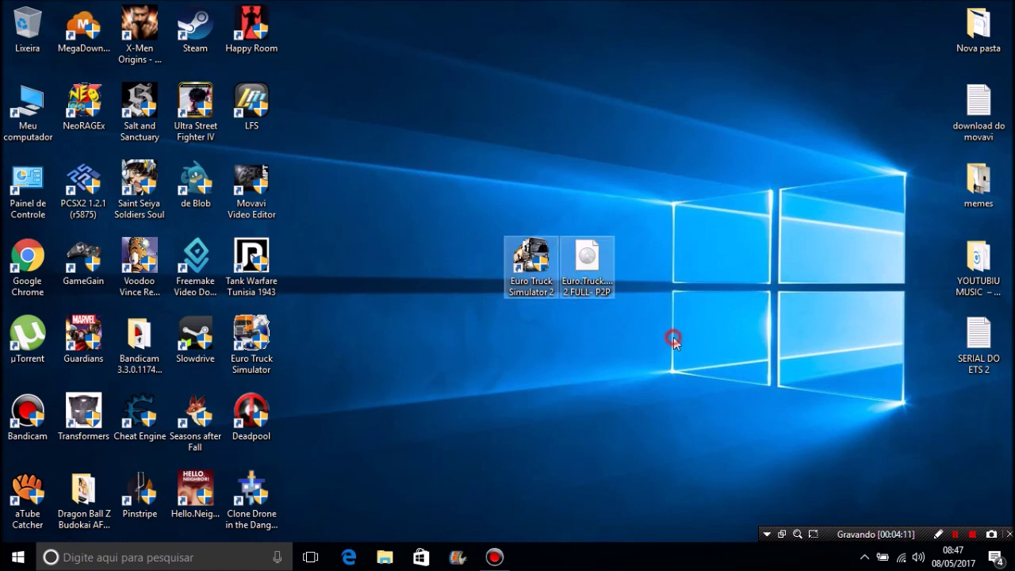
{"action": "left_click", "coordinate": [671, 340]}
{"action": "left_click_drag", "start_coordinate": [658, 385], "coordinate": [465, 124]}
{"action": "left_click", "coordinate": [464, 124]}
{"action": "left_click", "coordinate": [600, 406]}
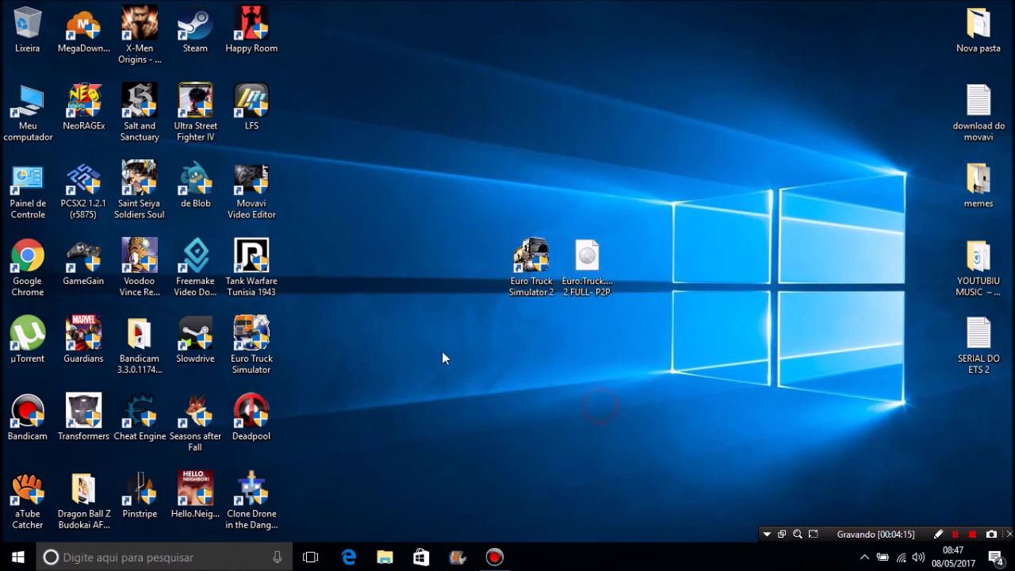